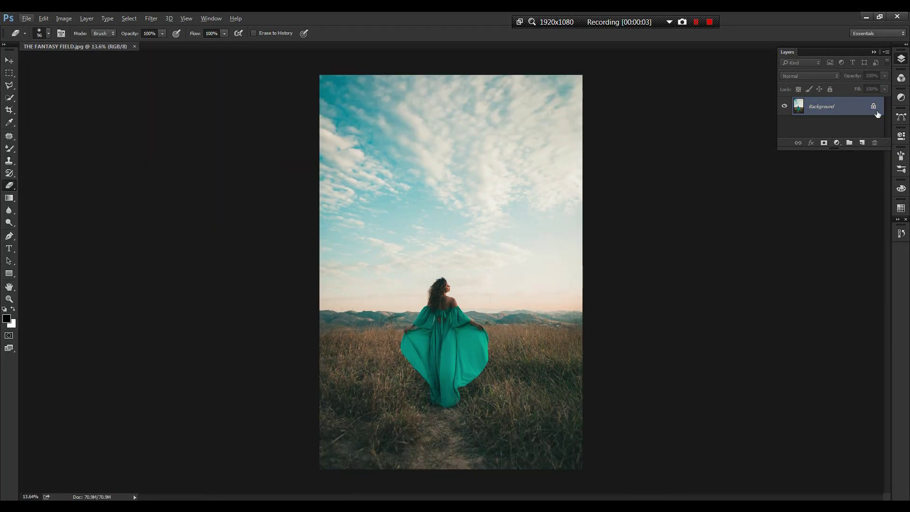
# Step: Unlock the field photo's Background layer so it becomes Layer 0
pyautogui.click(873, 106)
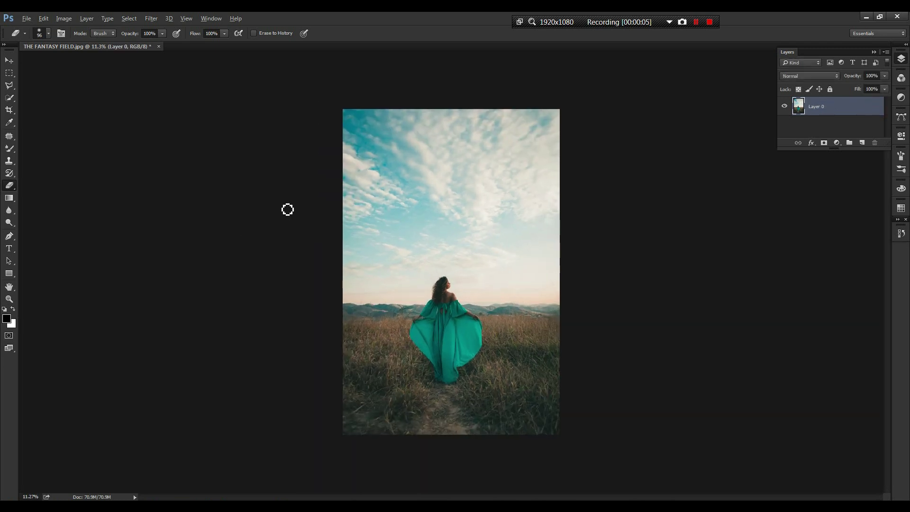
# Step: Quick-select the woman's hair and dress, the mountains and the grass, excluding the sky
pyautogui.click(9, 100)
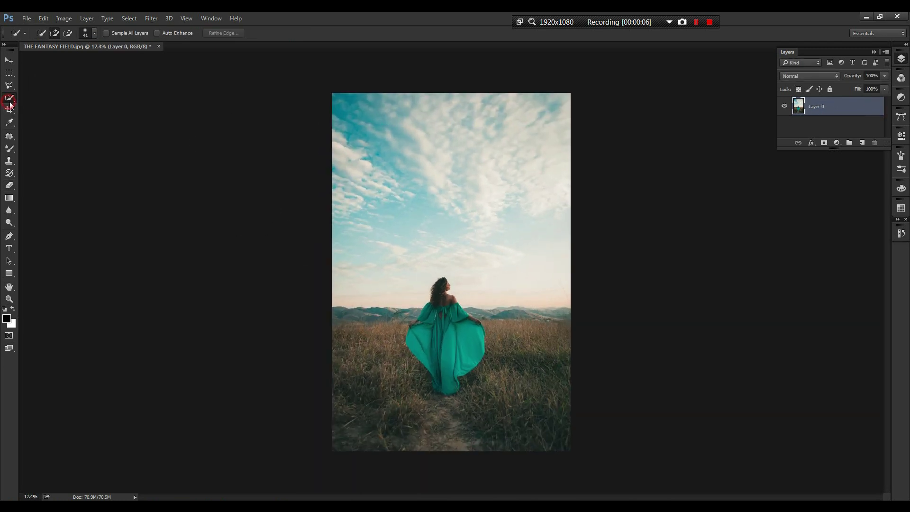
pyautogui.scroll(5, 418, 347)
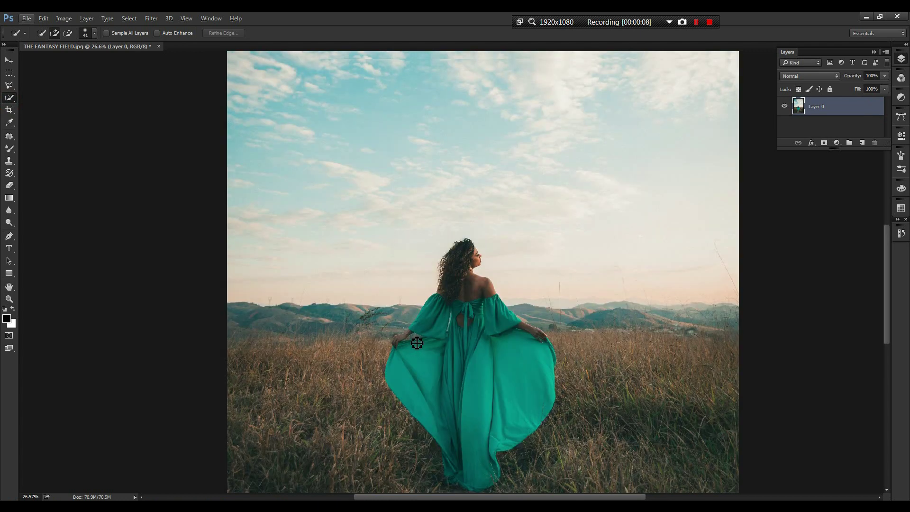
pyautogui.scroll(3, 455, 223)
pyautogui.scroll(1, 462, 199)
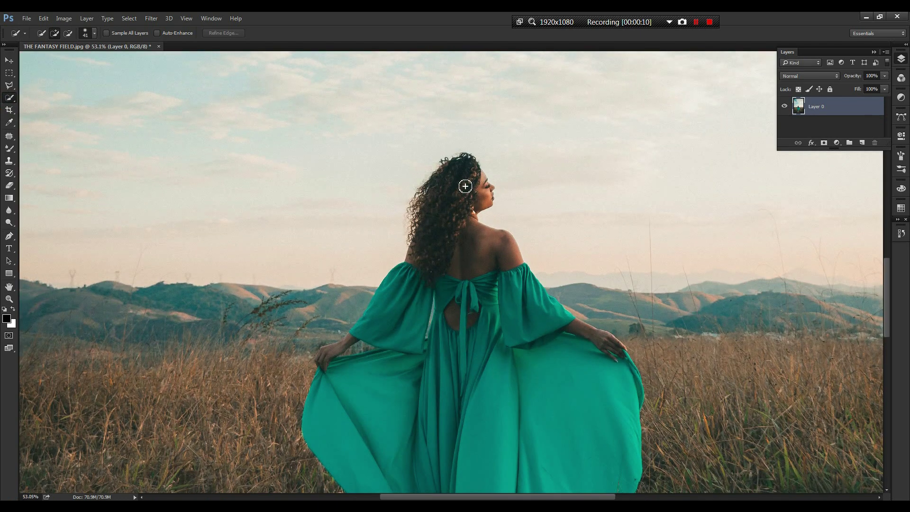
pyautogui.moveTo(465, 219); pyautogui.dragTo(478, 343)
pyautogui.moveTo(478, 407)
pyautogui.mouseDown()
pyautogui.moveTo(818, 309)
pyautogui.moveTo(883, 308)
pyautogui.mouseUp()
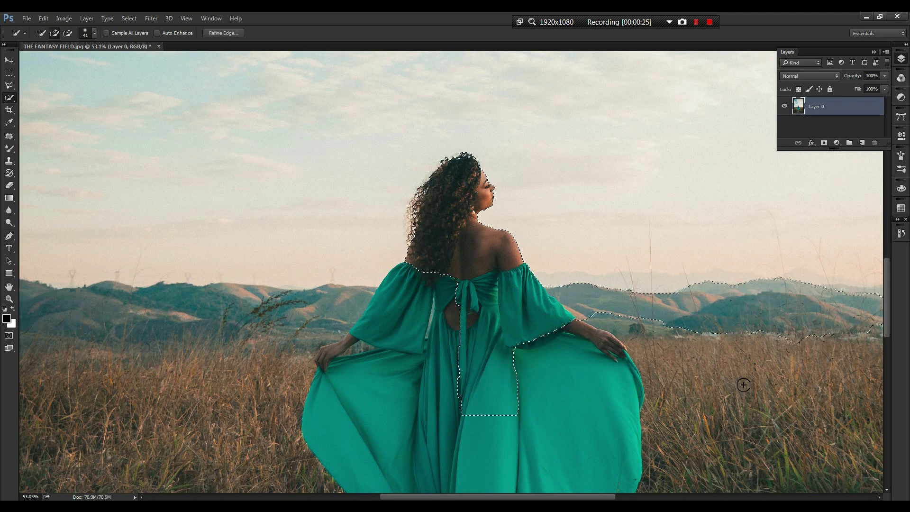
pyautogui.scroll(-5, 743, 385)
pyautogui.moveTo(410, 427); pyautogui.dragTo(513, 395)
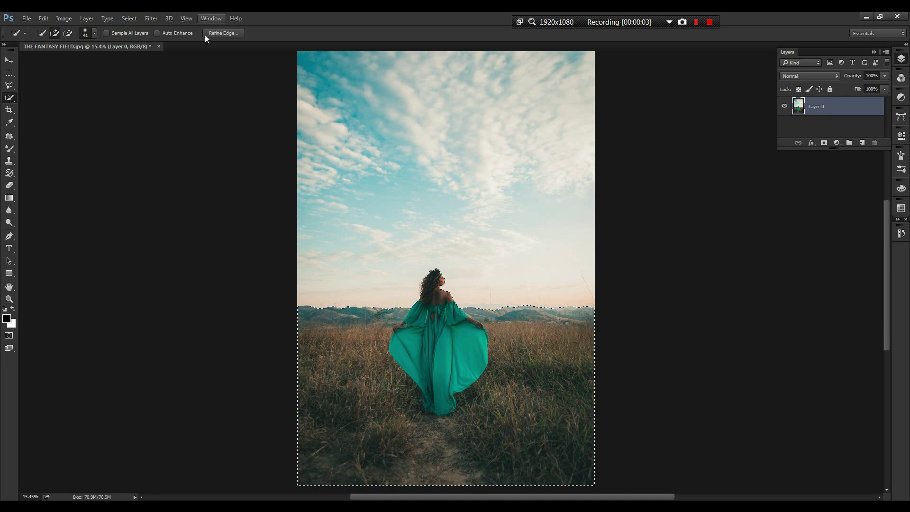
# Step: Refine the selection edge with Shift Edge -40, Smooth 12, and radius-brushing the hair
pyautogui.click(217, 35)
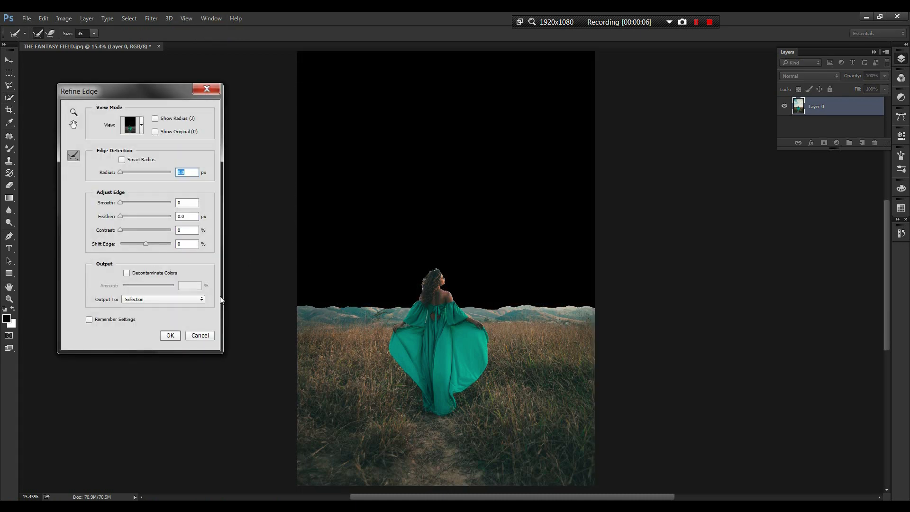
pyautogui.click(302, 317)
pyautogui.scroll(3, 417, 315)
pyautogui.scroll(3, 487, 305)
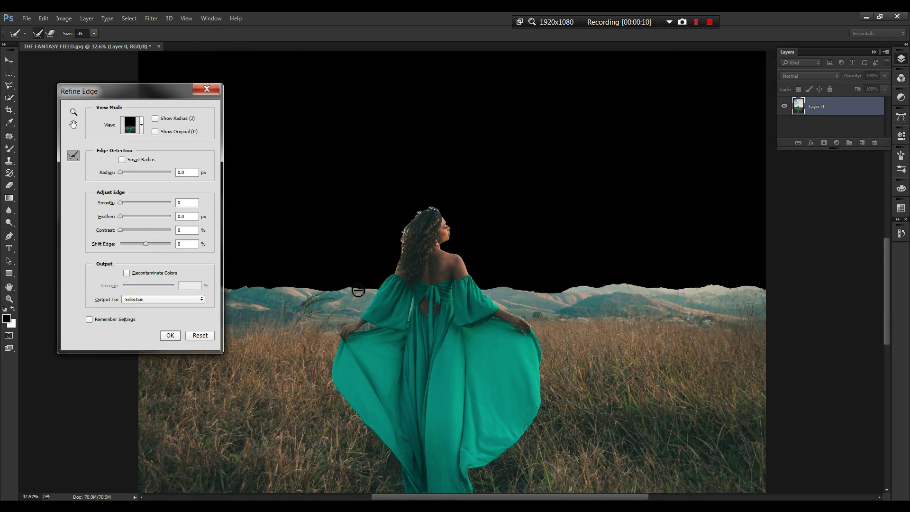
pyautogui.moveTo(139, 244); pyautogui.dragTo(135, 245)
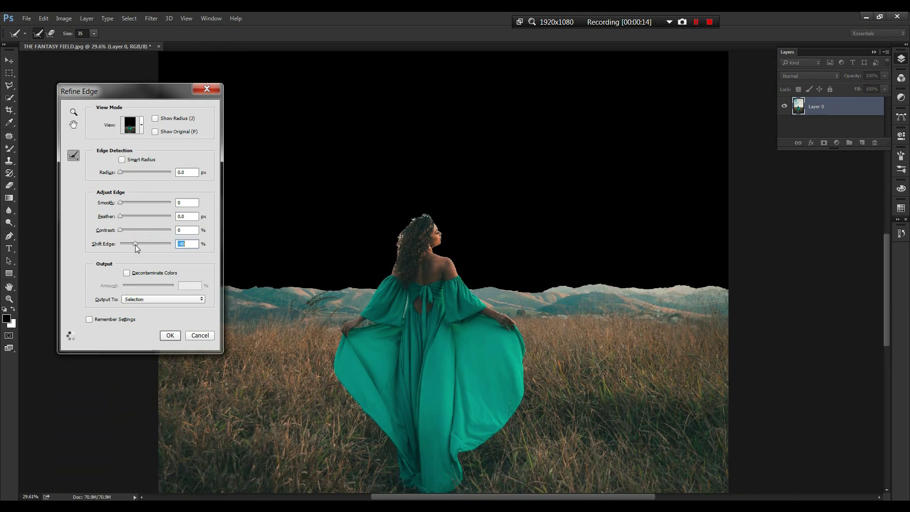
pyautogui.click(121, 203)
pyautogui.moveTo(121, 203); pyautogui.dragTo(127, 205)
pyautogui.moveTo(394, 243)
pyautogui.mouseDown()
pyautogui.moveTo(436, 224)
pyautogui.moveTo(394, 277)
pyautogui.mouseUp()
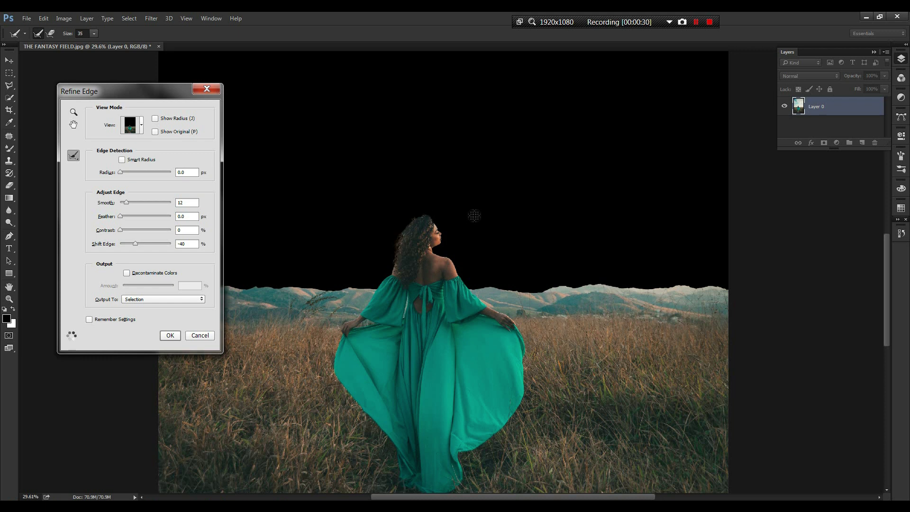
pyautogui.click(171, 335)
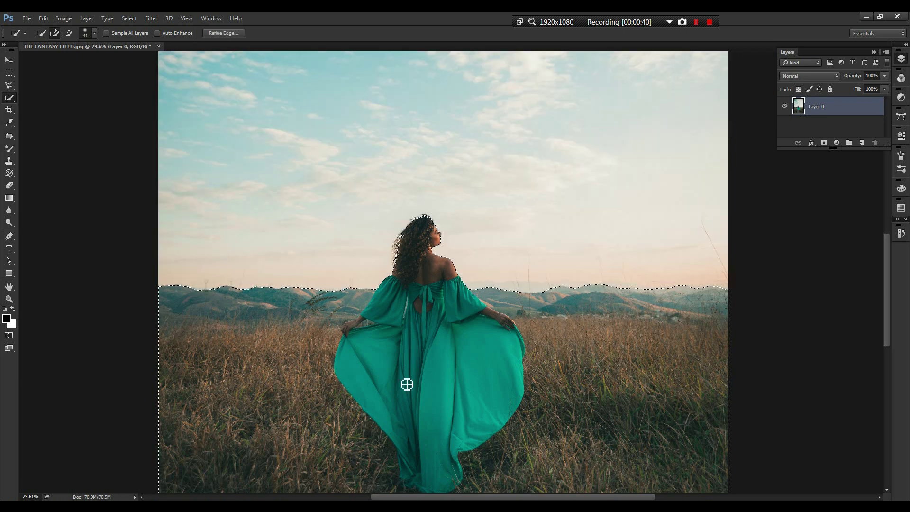
# Step: Copy the selected woman and field to a new layer and hide Layer 0
pyautogui.hotkey('ctrl', 'j')
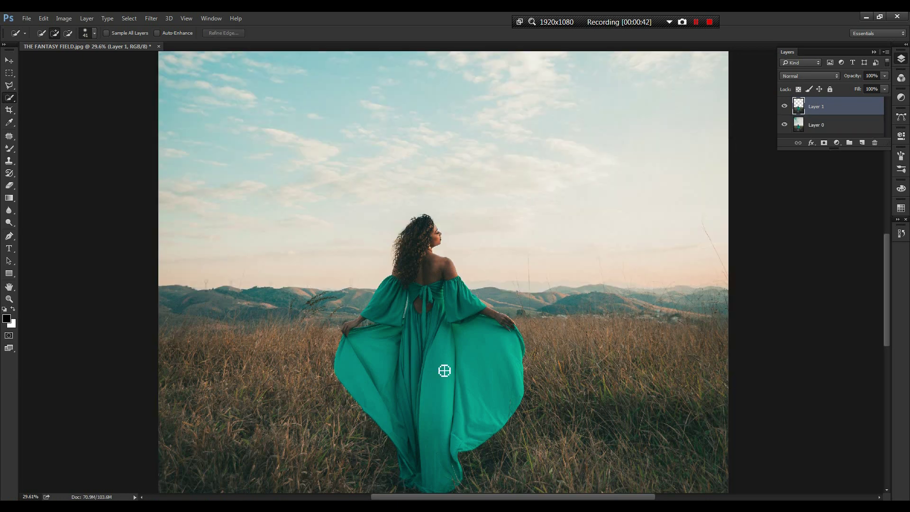
pyautogui.click(786, 125)
pyautogui.click(789, 125)
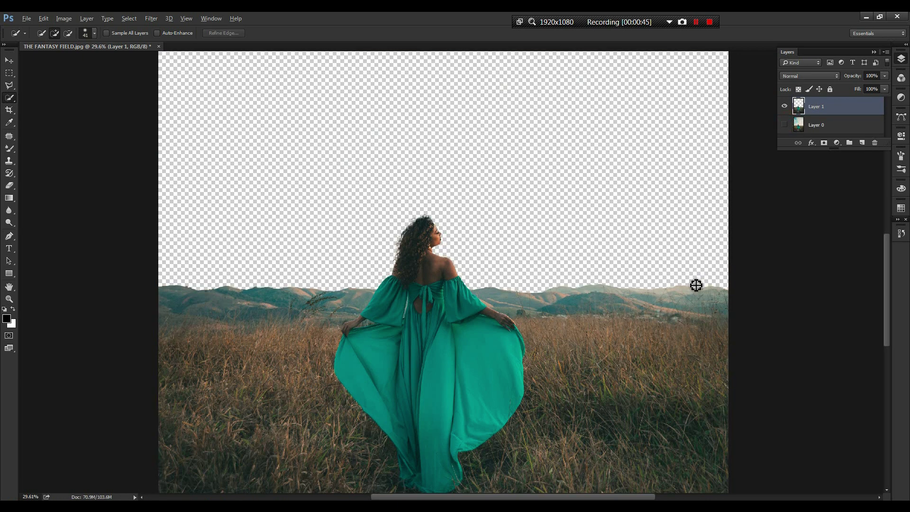
pyautogui.scroll(-2, 577, 191)
# Step: Open the pink Milky Way starry-sky photo
pyautogui.click(26, 18)
pyautogui.click(33, 40)
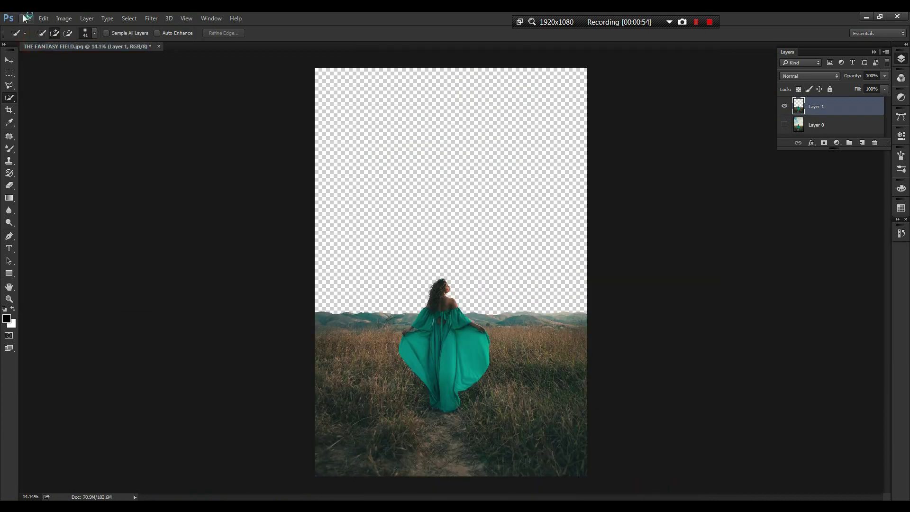
pyautogui.click(150, 160)
pyautogui.click(366, 279)
# Step: Drag the starry-sky image into the field composition with the Move tool
pyautogui.click(11, 61)
pyautogui.moveTo(509, 189); pyautogui.dragTo(531, 279)
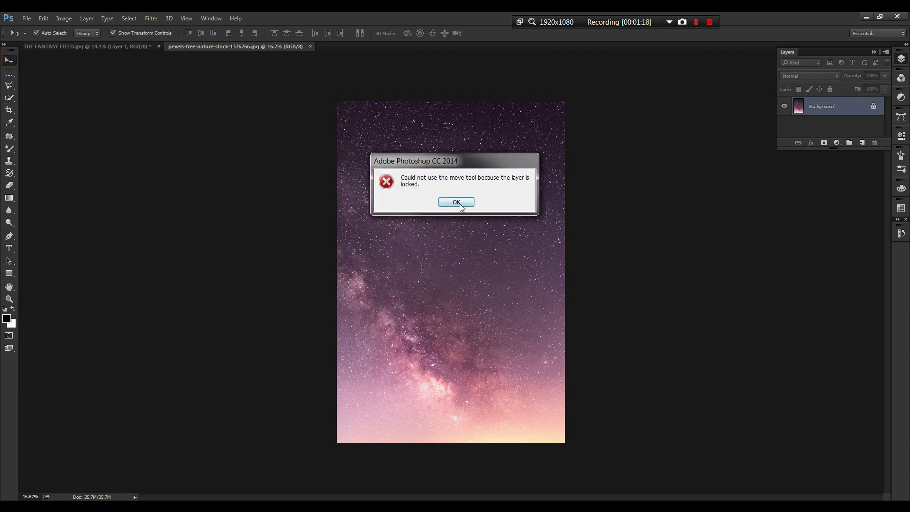
pyautogui.click(456, 202)
pyautogui.moveTo(478, 194)
pyautogui.mouseDown()
pyautogui.moveTo(139, 54)
pyautogui.moveTo(604, 235)
pyautogui.moveTo(418, 161)
pyautogui.moveTo(403, 119)
pyautogui.mouseUp()
# Step: Free-transform the sky to cover the canvas, shifted up above the woman
pyautogui.hotkey('ctrl', 't')
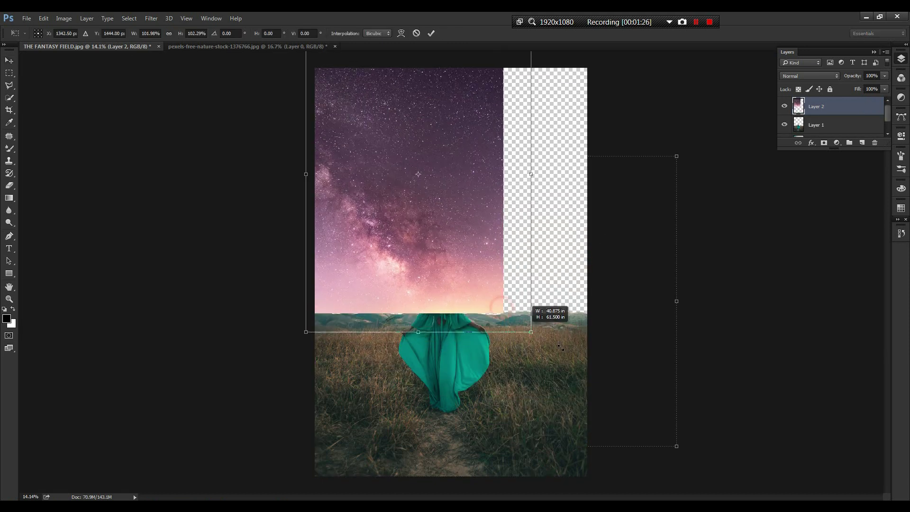
pyautogui.moveTo(561, 348); pyautogui.dragTo(612, 376)
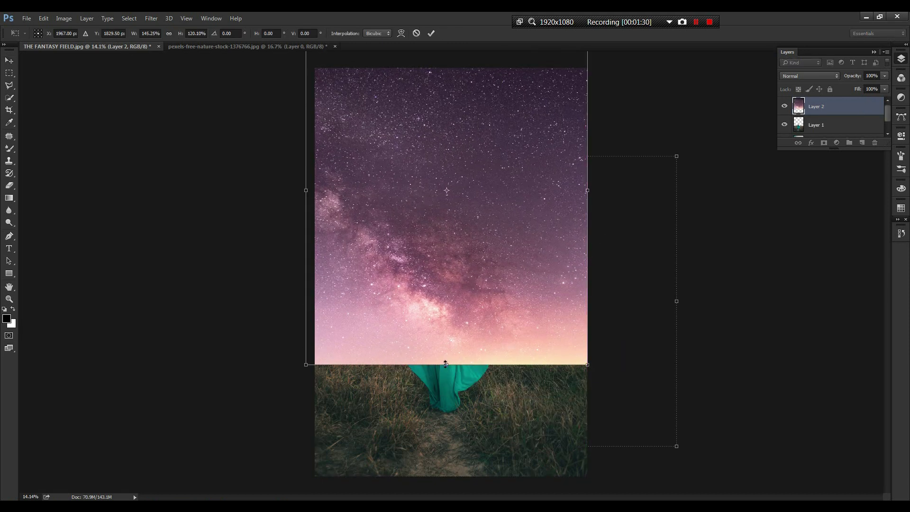
pyautogui.moveTo(445, 365); pyautogui.dragTo(446, 404)
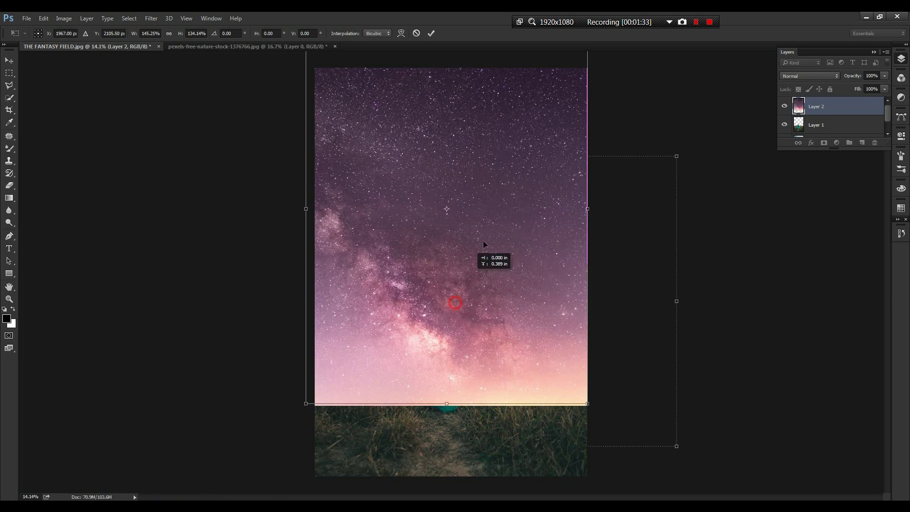
pyautogui.moveTo(484, 244); pyautogui.dragTo(467, 232)
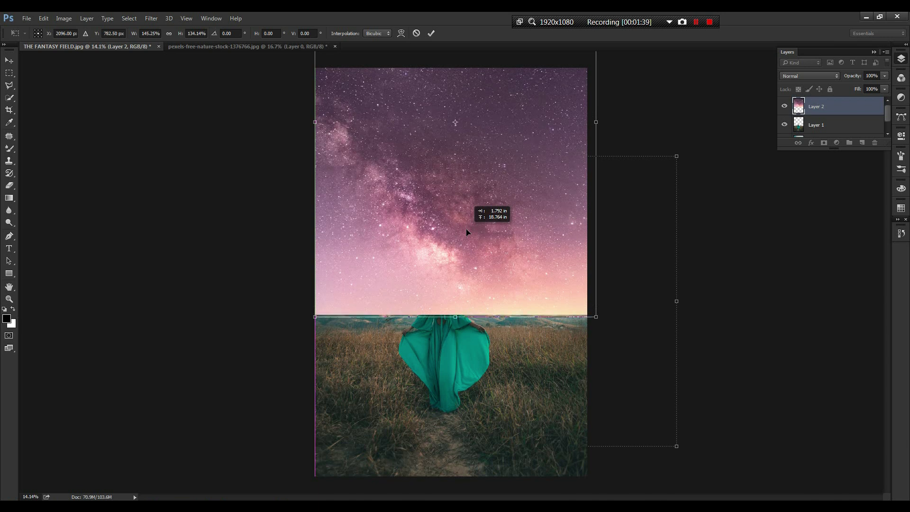
pyautogui.click(431, 33)
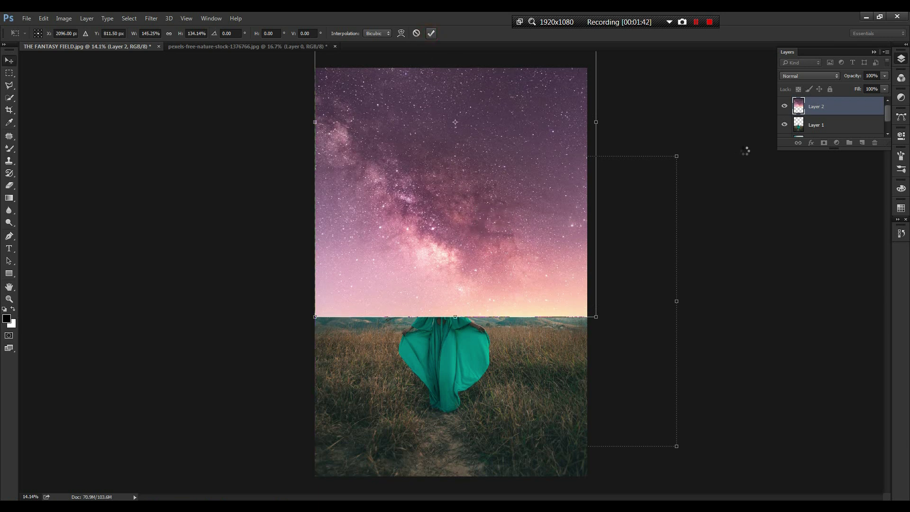
# Step: Move the woman's layer above the sky layer
pyautogui.moveTo(820, 126); pyautogui.dragTo(834, 100)
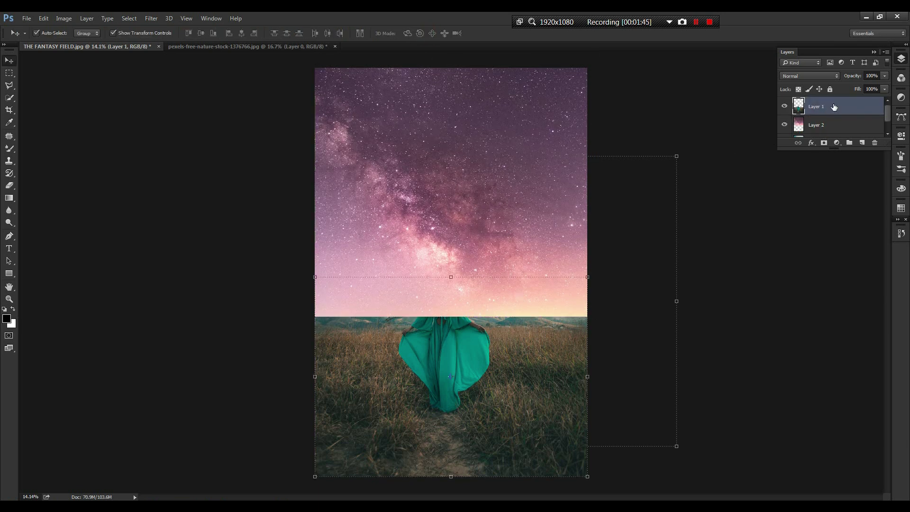
pyautogui.scroll(-1, 735, 277)
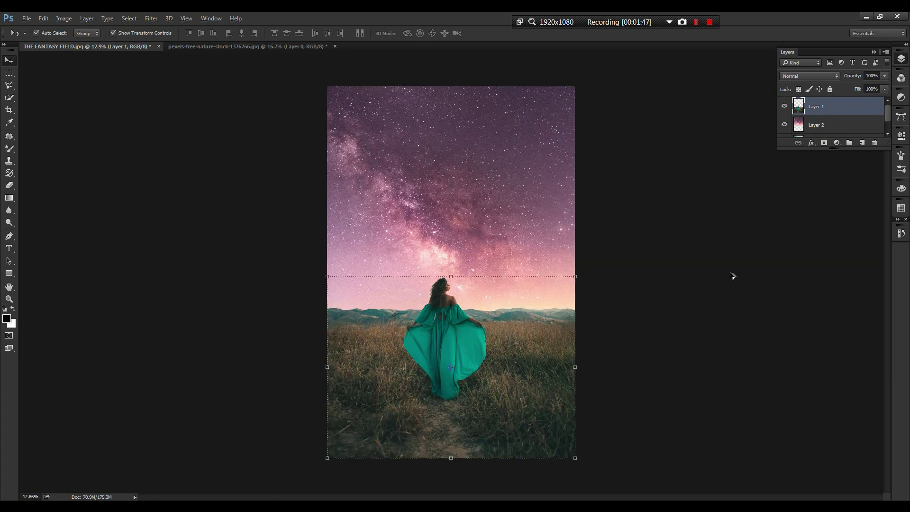
pyautogui.click(4, 137)
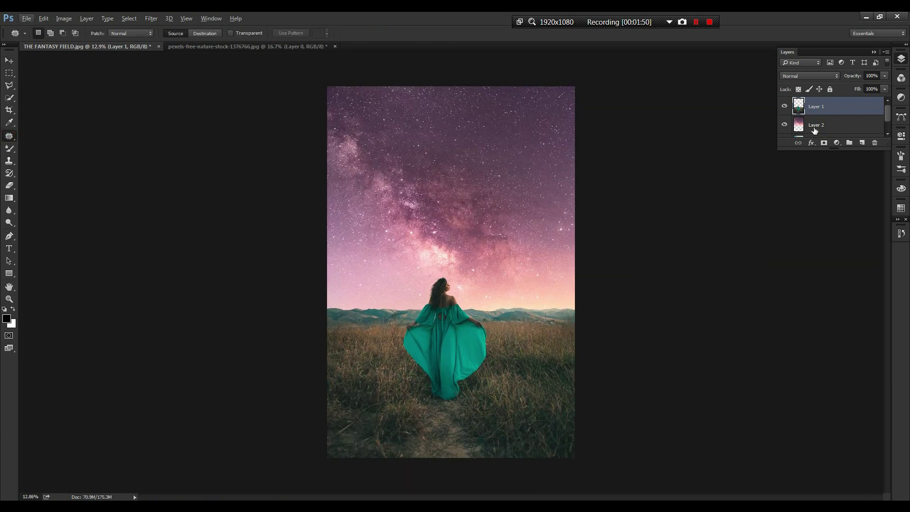
pyautogui.click(149, 18)
# Step: In Camera Raw, lower exposure, adjust whites and clarity, and shift tint toward magenta
pyautogui.click(176, 81)
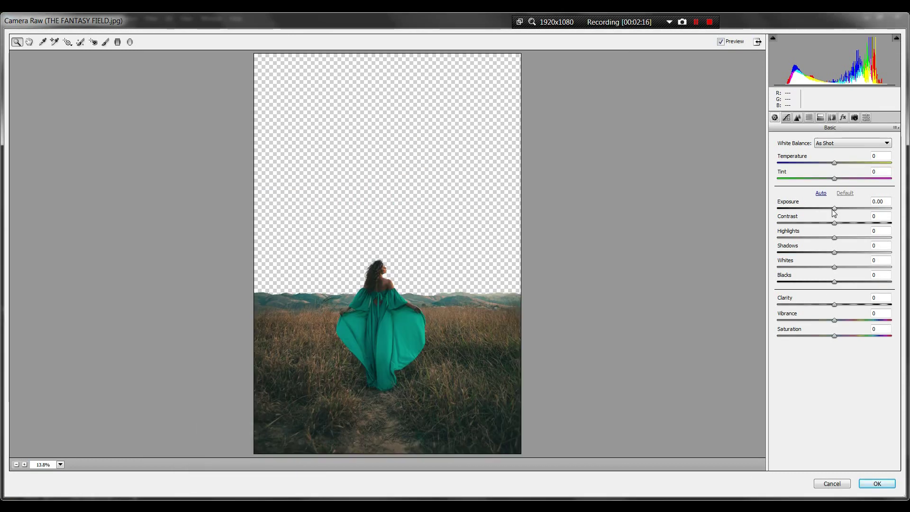
pyautogui.moveTo(834, 208)
pyautogui.mouseDown()
pyautogui.moveTo(845, 242)
pyautogui.moveTo(862, 238)
pyautogui.moveTo(830, 254)
pyautogui.moveTo(839, 267)
pyautogui.mouseUp()
pyautogui.moveTo(834, 304); pyautogui.dragTo(833, 304)
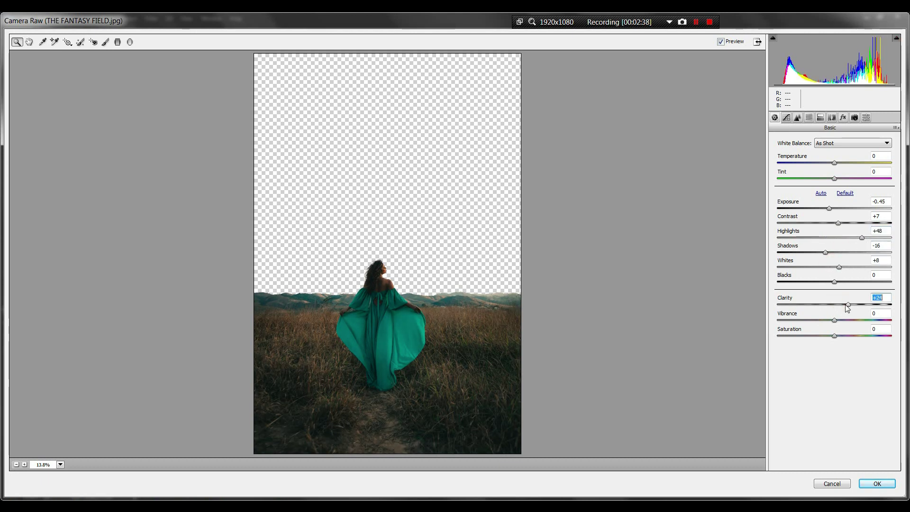
pyautogui.moveTo(836, 179); pyautogui.dragTo(866, 188)
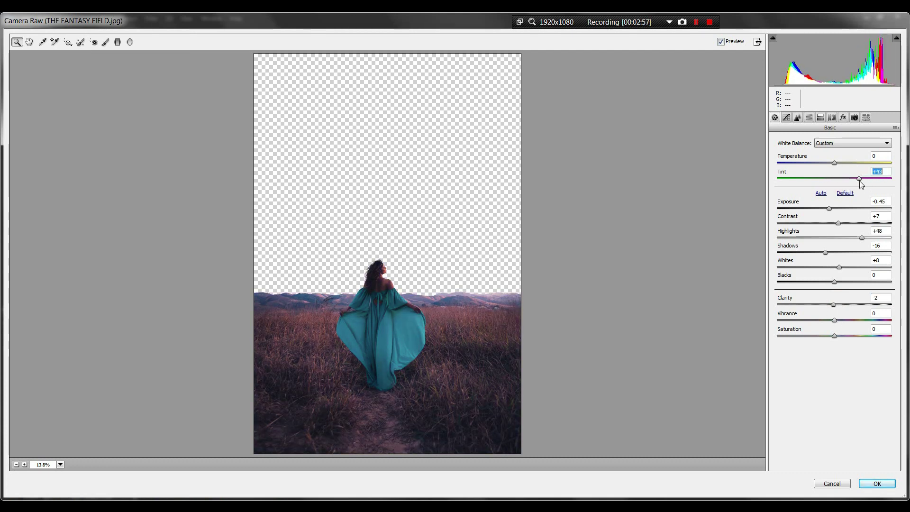
# Step: Adjust the HSL Reds saturation, luminance and hue to tint the grass
pyautogui.click(810, 117)
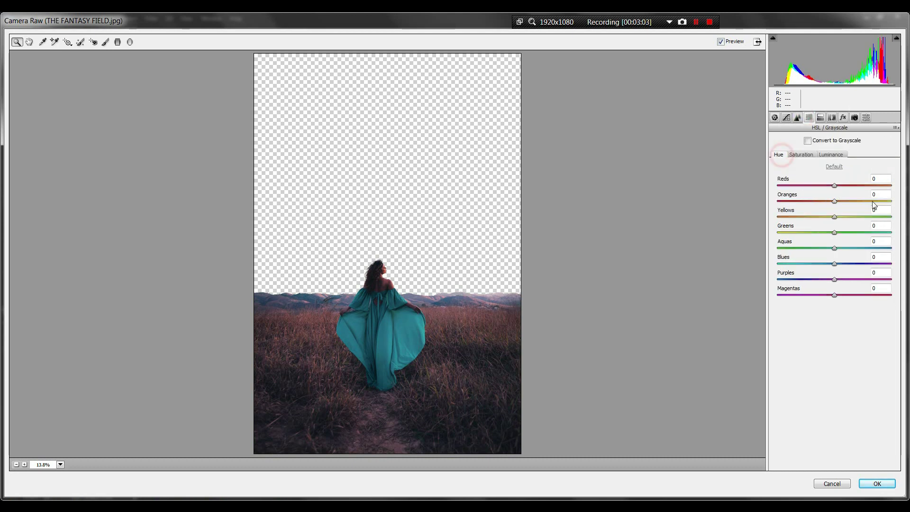
pyautogui.click(801, 154)
pyautogui.moveTo(835, 185)
pyautogui.mouseDown()
pyautogui.moveTo(841, 185)
pyautogui.moveTo(810, 186)
pyautogui.moveTo(841, 188)
pyautogui.mouseUp()
pyautogui.click(831, 154)
pyautogui.click(801, 154)
pyautogui.click(778, 155)
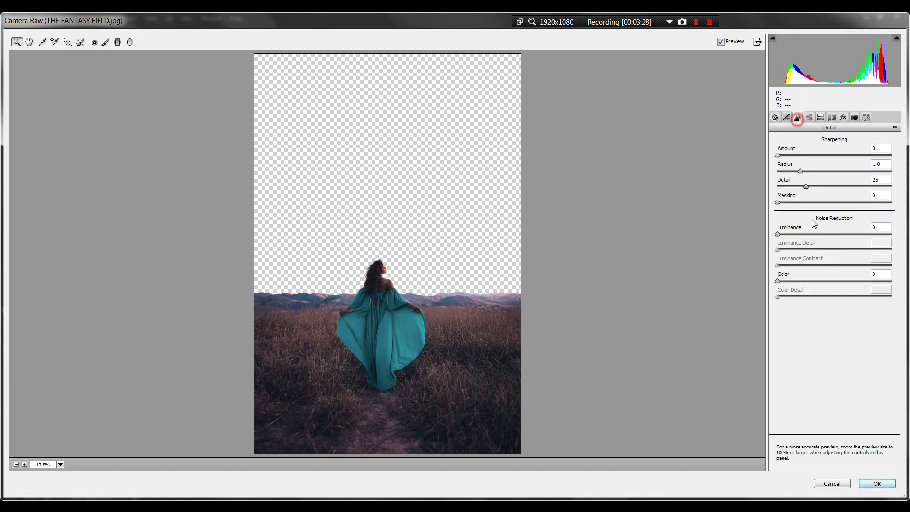
pyautogui.moveTo(834, 249); pyautogui.dragTo(812, 249)
# Step: Apply the Camera Raw colour adjustments to the field layer
pyautogui.click(877, 484)
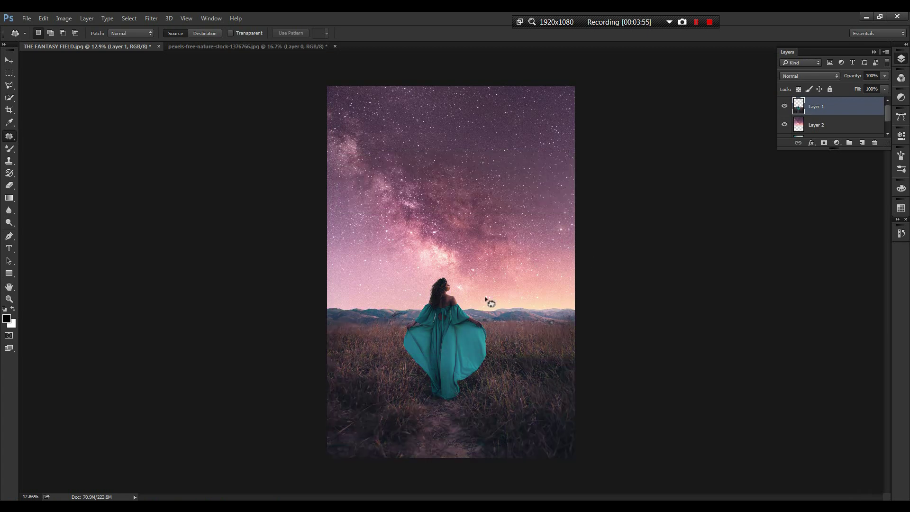
pyautogui.scroll(1, 554, 288)
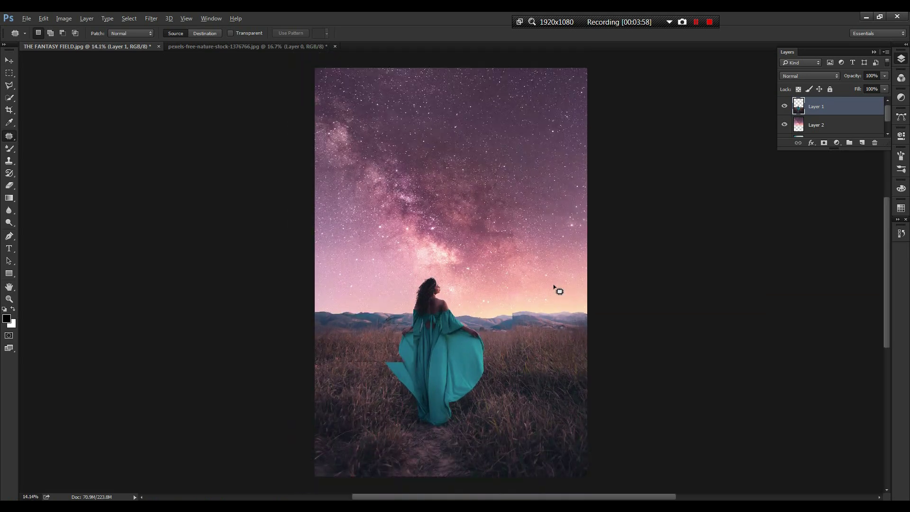
pyautogui.scroll(-1, 554, 288)
# Step: Open the red moon photo from the stock folder and close the nature stock photo
pyautogui.click(30, 19)
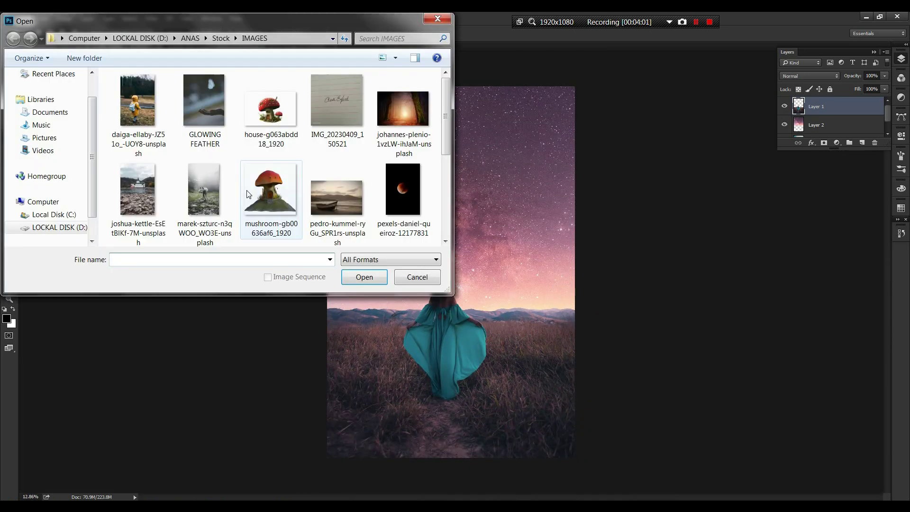
pyautogui.click(261, 175)
pyautogui.scroll(-1, 256, 171)
pyautogui.scroll(1, 246, 140)
pyautogui.scroll(1, 246, 139)
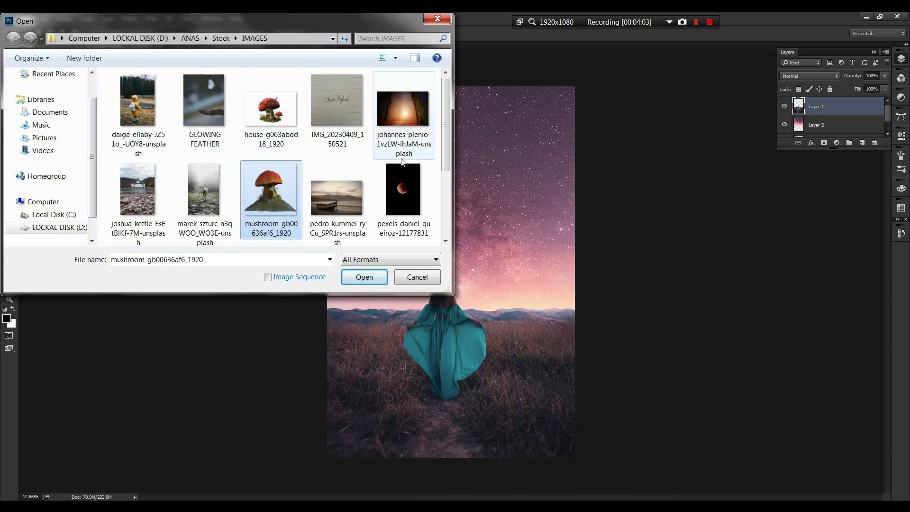
pyautogui.doubleClick(403, 157)
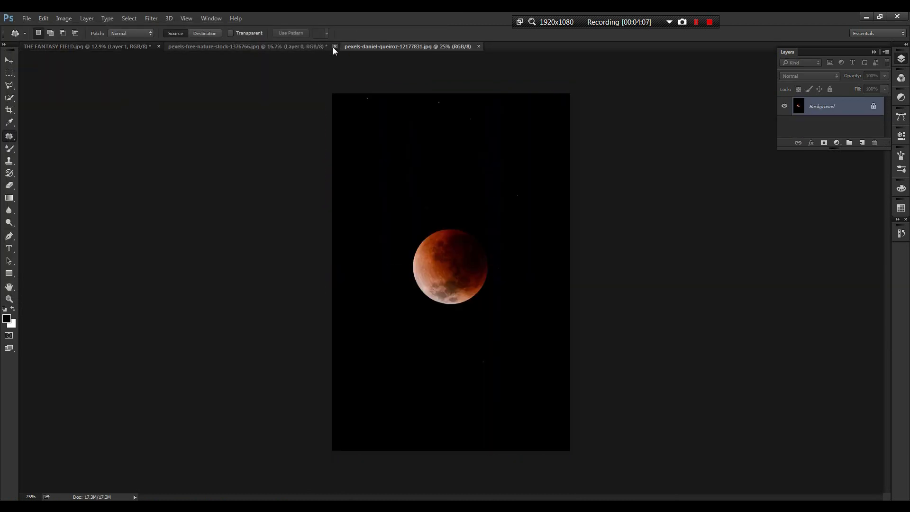
pyautogui.click(335, 46)
# Step: Discard the nature photo's changes and quick-select the red moon's full disc
pyautogui.click(463, 201)
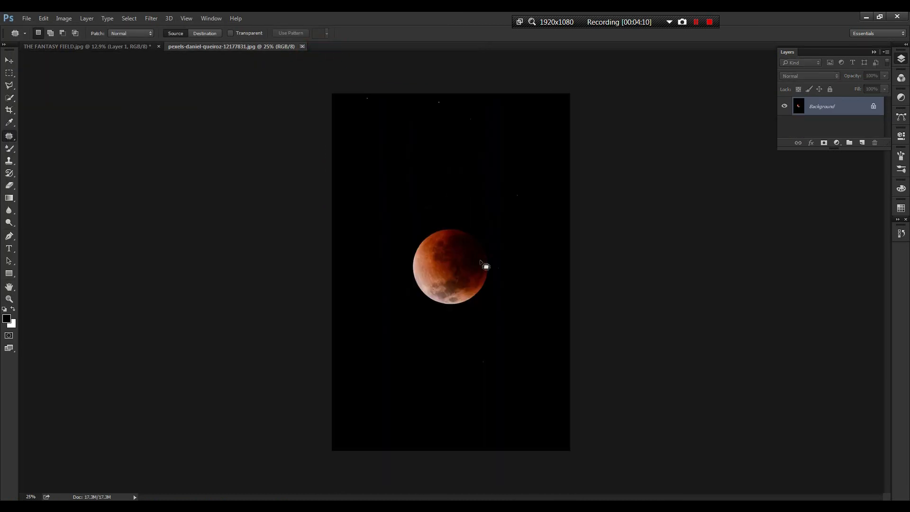
pyautogui.click(9, 97)
pyautogui.scroll(3, 443, 262)
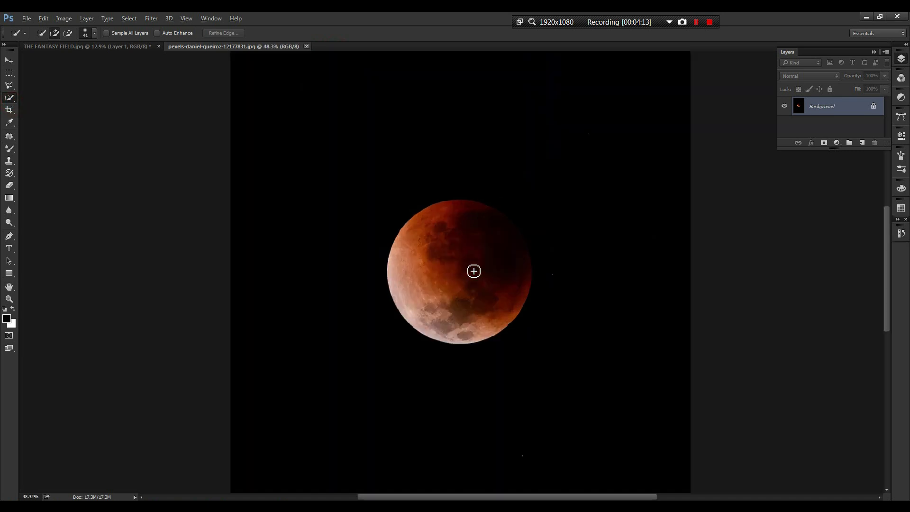
pyautogui.scroll(3, 473, 270)
pyautogui.moveTo(419, 209); pyautogui.dragTo(435, 295)
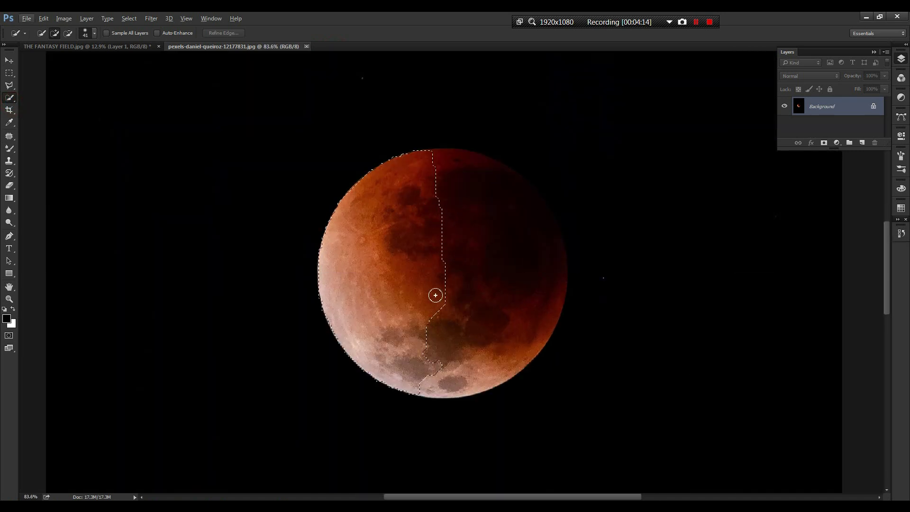
pyautogui.click(482, 266)
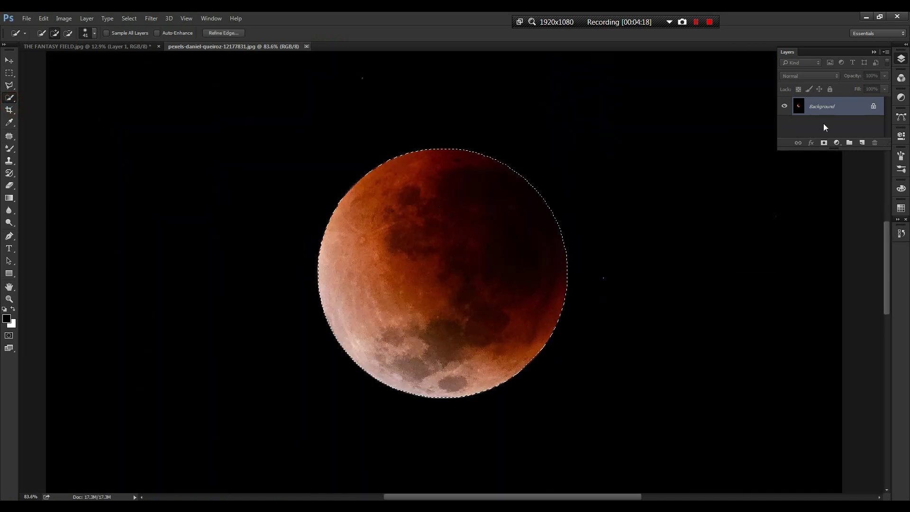
# Step: Copy the moon onto a new layer and hide the black Background layer
pyautogui.hotkey('ctrl', 'j')
pyautogui.click(784, 125)
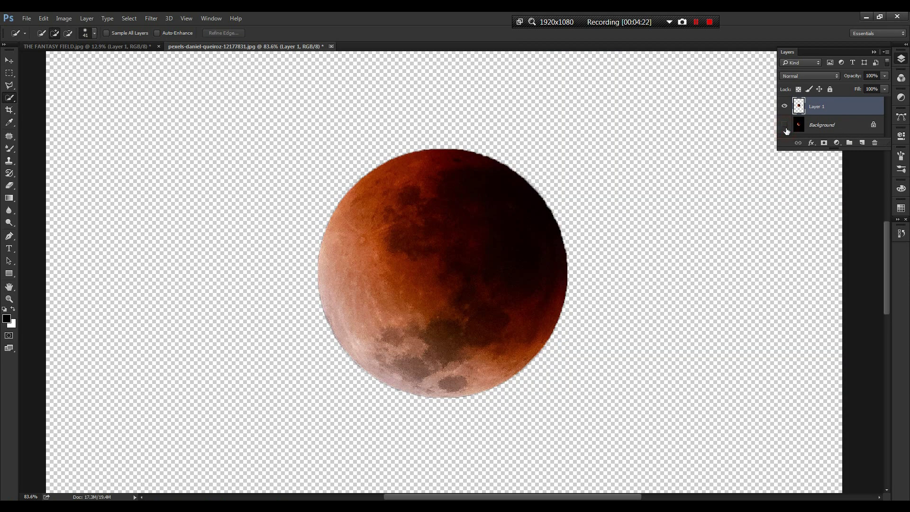
pyautogui.keyDown('ctrl'); pyautogui.click(799, 106); pyautogui.keyUp('ctrl')
pyautogui.scroll(-3, 286, 318)
pyautogui.scroll(-2, 286, 318)
# Step: Drag the moon into the fantasy field image, then rotate and enlarge it in the upper-left sky
pyautogui.press('v')
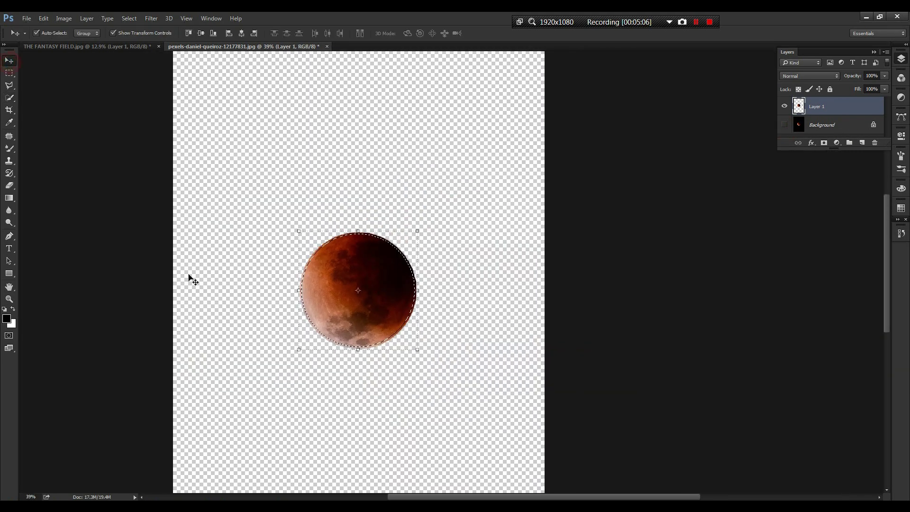
pyautogui.moveTo(390, 266)
pyautogui.mouseDown()
pyautogui.moveTo(108, 50)
pyautogui.moveTo(453, 214)
pyautogui.mouseUp()
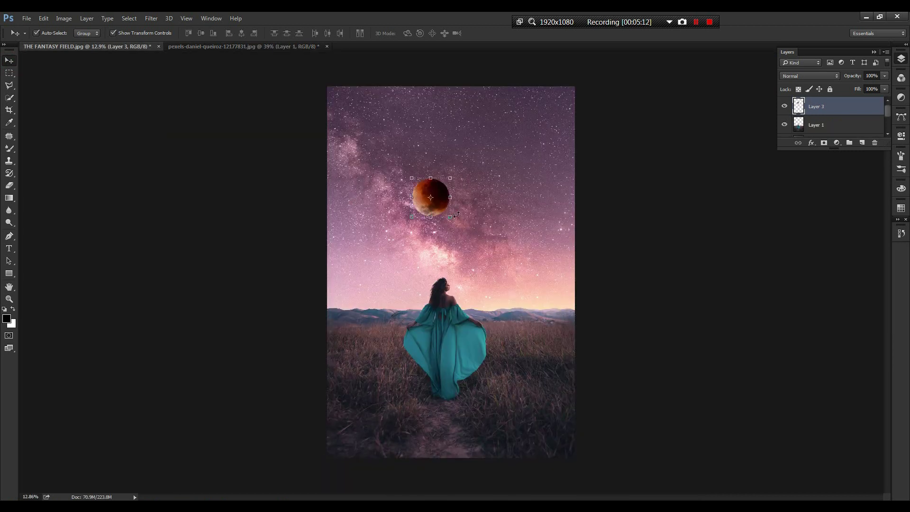
pyautogui.moveTo(427, 150)
pyautogui.mouseDown()
pyautogui.moveTo(369, 185)
pyautogui.moveTo(365, 203)
pyautogui.mouseUp()
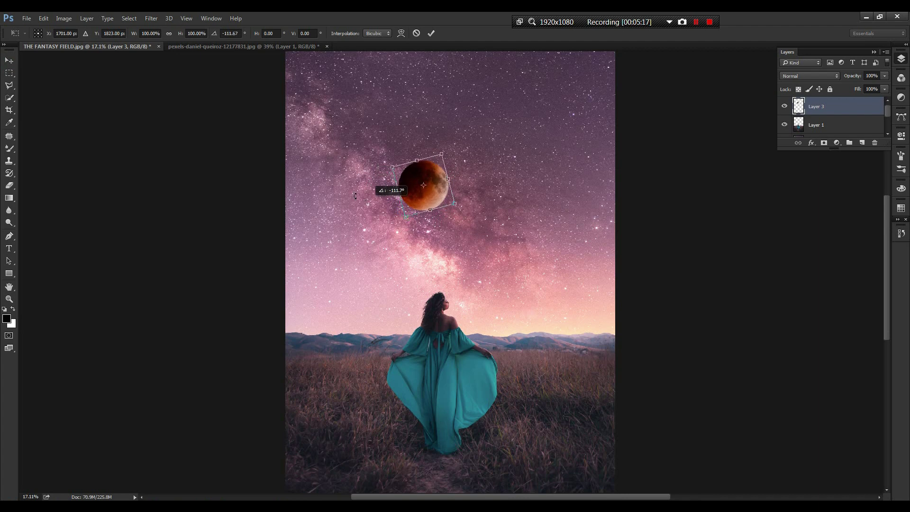
pyautogui.moveTo(422, 185); pyautogui.dragTo(325, 104)
pyautogui.hotkey('ctrl', '-')
pyautogui.moveTo(380, 153); pyautogui.dragTo(404, 148)
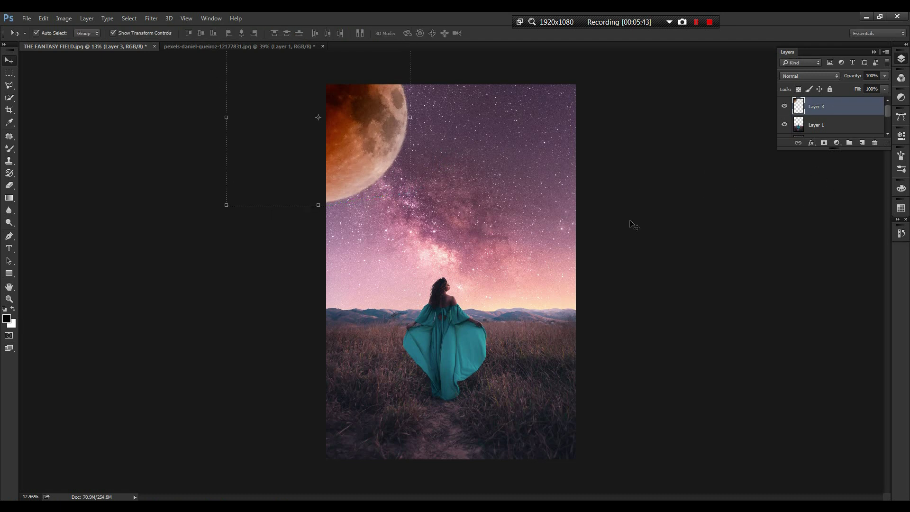
# Step: Duplicate the moon layer and put the copy into a new group
pyautogui.rightClick(820, 112)
pyautogui.click(782, 177)
pyautogui.hotkey('ctrl', 'j')
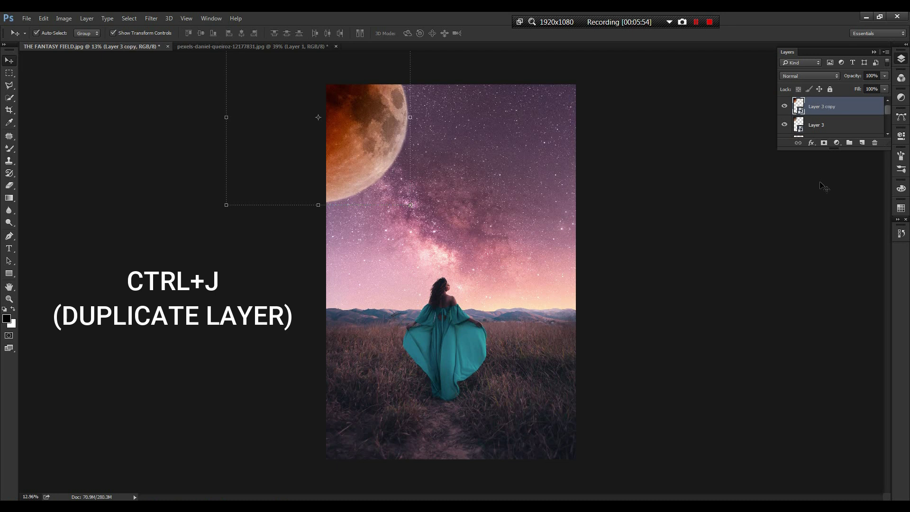
pyautogui.hotkey('ctrl', 'g')
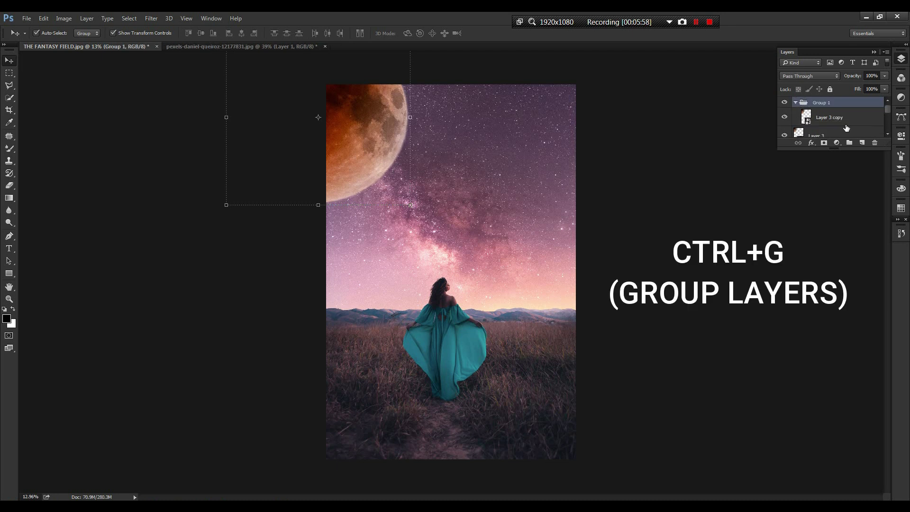
# Step: Set the moon copy's blend mode to Screen
pyautogui.click(841, 117)
pyautogui.click(808, 76)
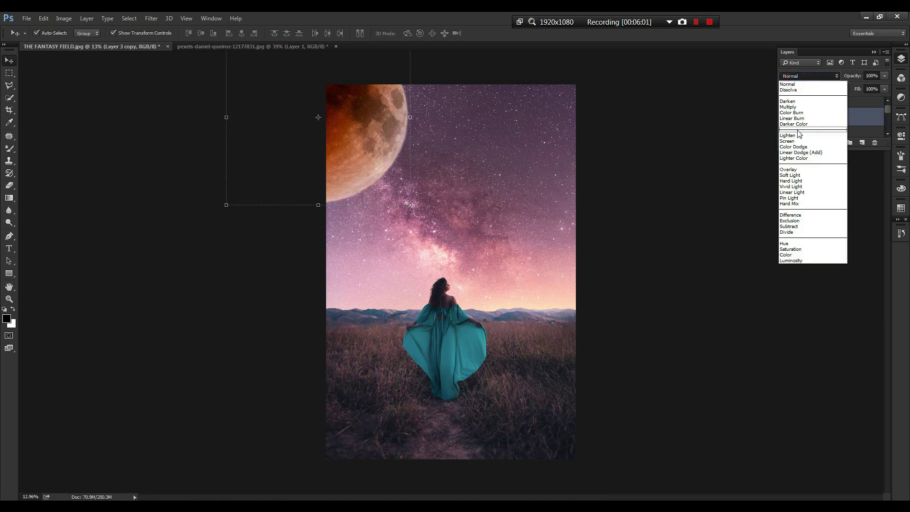
pyautogui.click(801, 145)
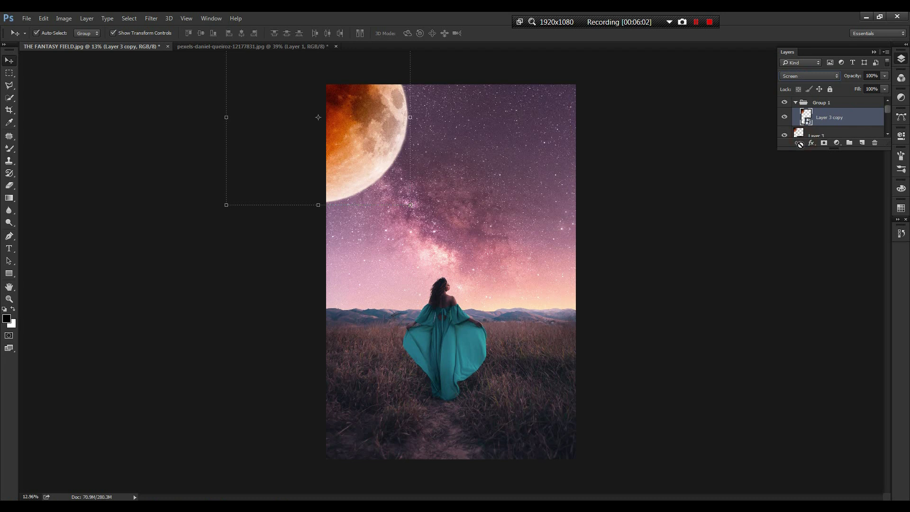
pyautogui.click(148, 18)
pyautogui.moveTo(155, 118)
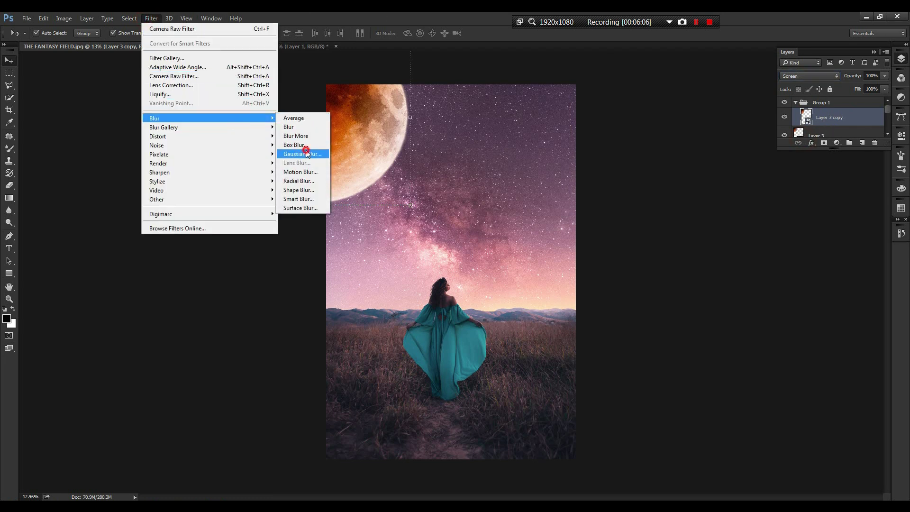
# Step: Apply a Gaussian Blur of about 6 px to the moon copy (Layer 3 copy)
pyautogui.click(302, 153)
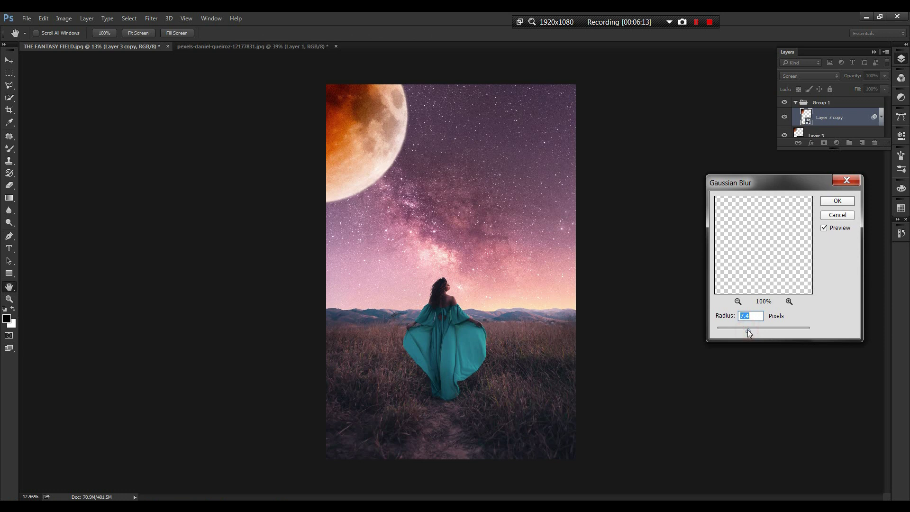
pyautogui.moveTo(748, 329); pyautogui.dragTo(745, 331)
pyautogui.click(838, 201)
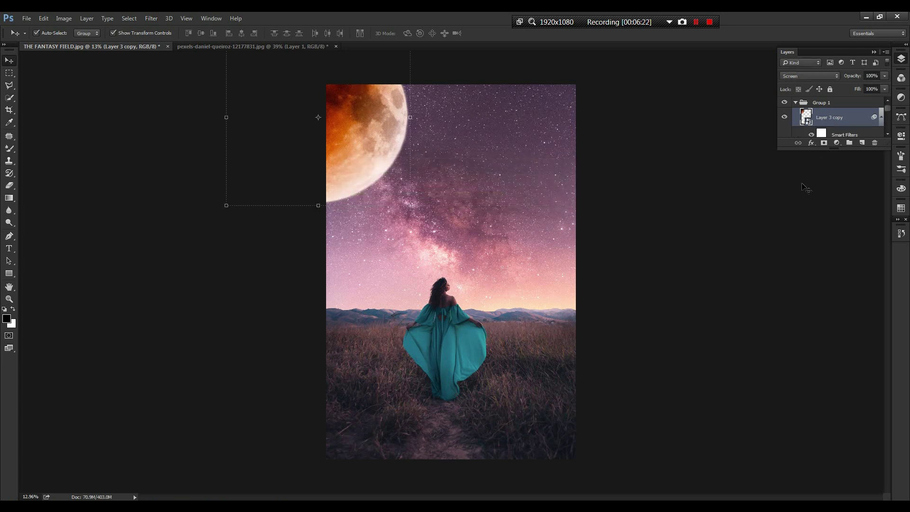
# Step: Duplicate the blurred moon layer and raise the copy's Gaussian Blur radius to 74.9
pyautogui.hotkey('ctrl', 'j')
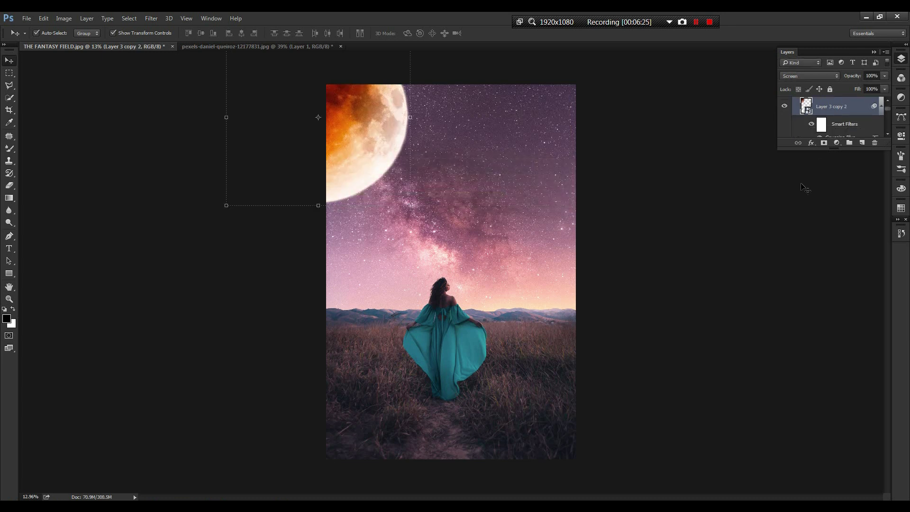
pyautogui.scroll(-1, 844, 115)
pyautogui.doubleClick(841, 126)
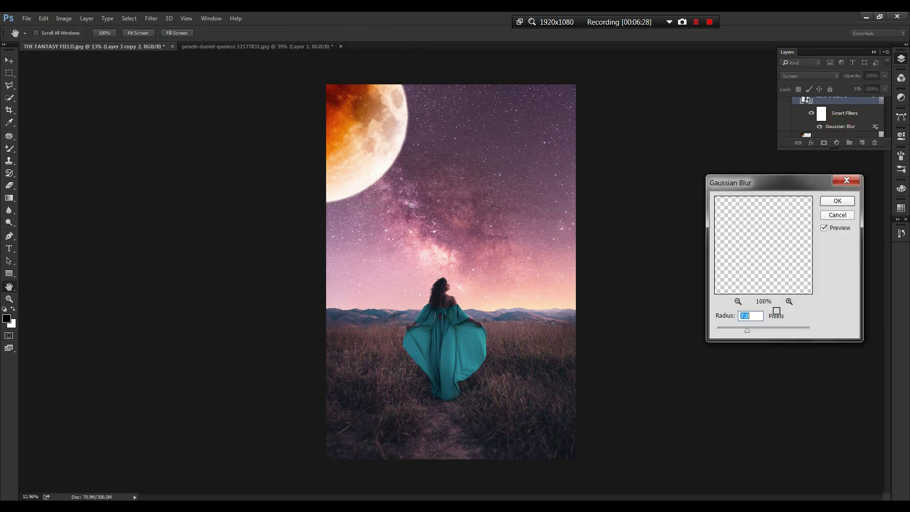
pyautogui.click(768, 331)
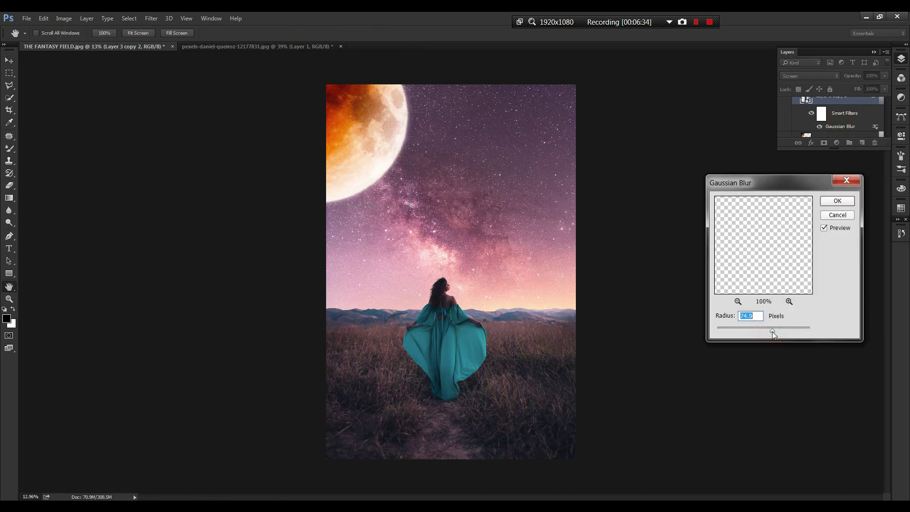
pyautogui.click(836, 201)
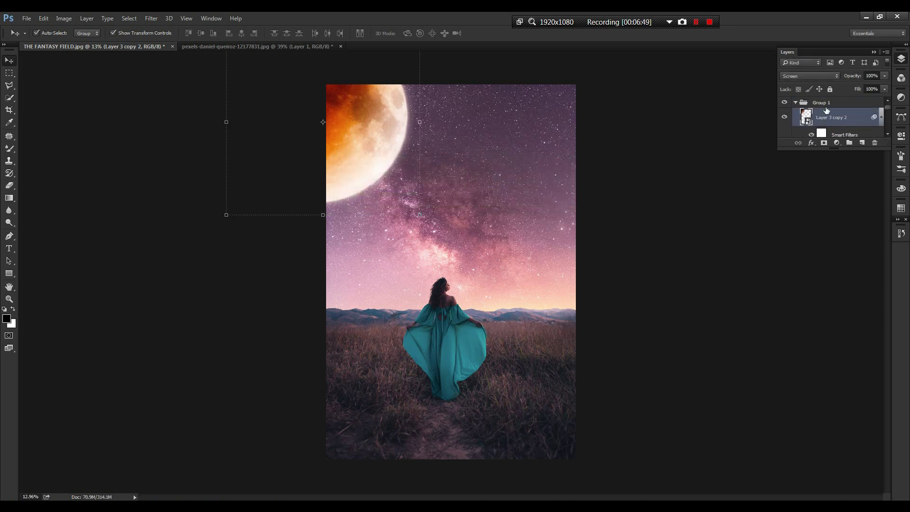
# Step: Toggle Group 1's visibility to compare the moon with and without the glow
pyautogui.click(795, 102)
pyautogui.click(785, 103)
pyautogui.click(786, 103)
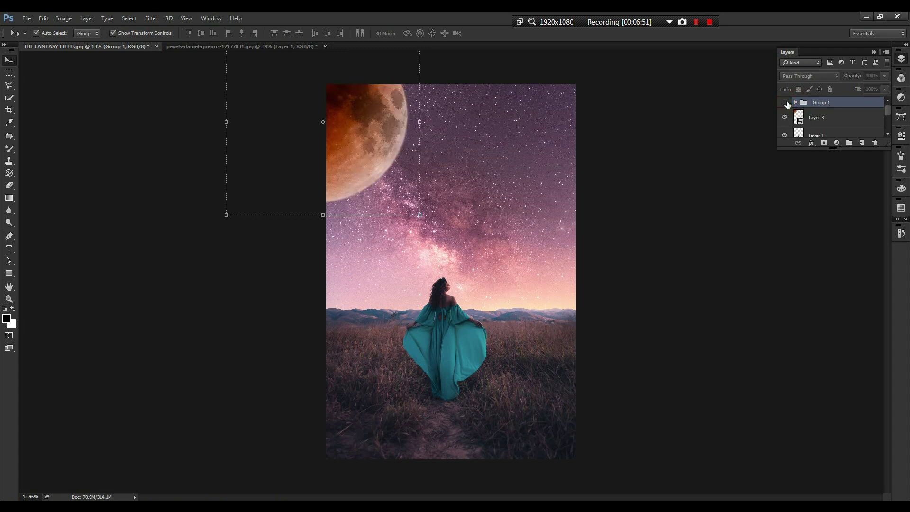
pyautogui.click(786, 103)
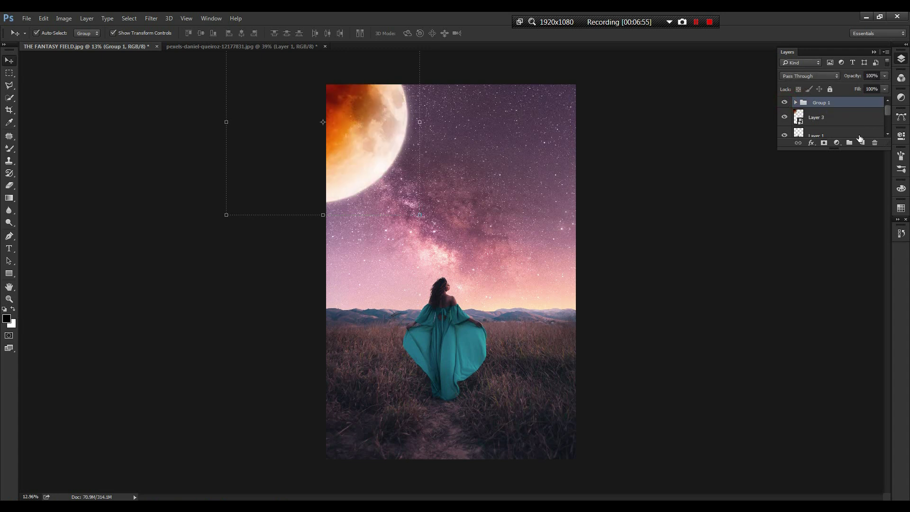
# Step: Add a colorized Hue/Saturation adjustment with Saturation 27 and Lightness -22
pyautogui.click(836, 142)
pyautogui.click(865, 230)
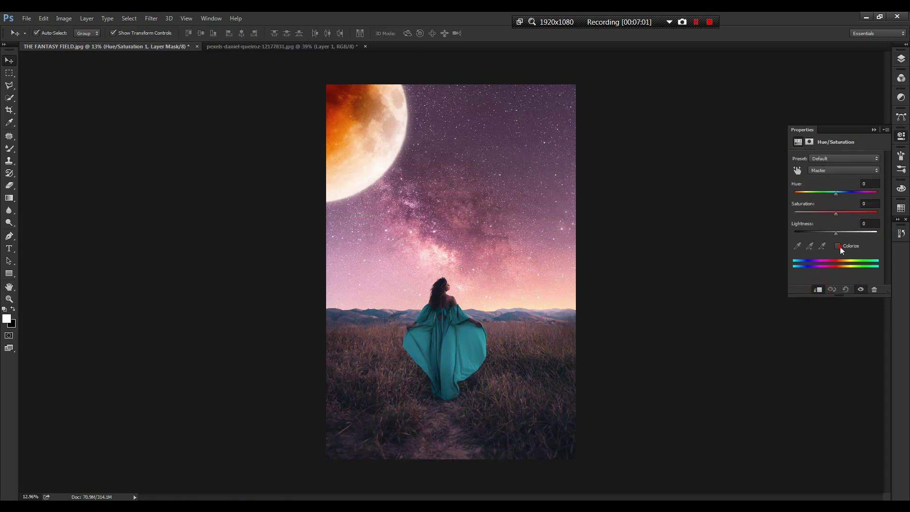
pyautogui.click(840, 246)
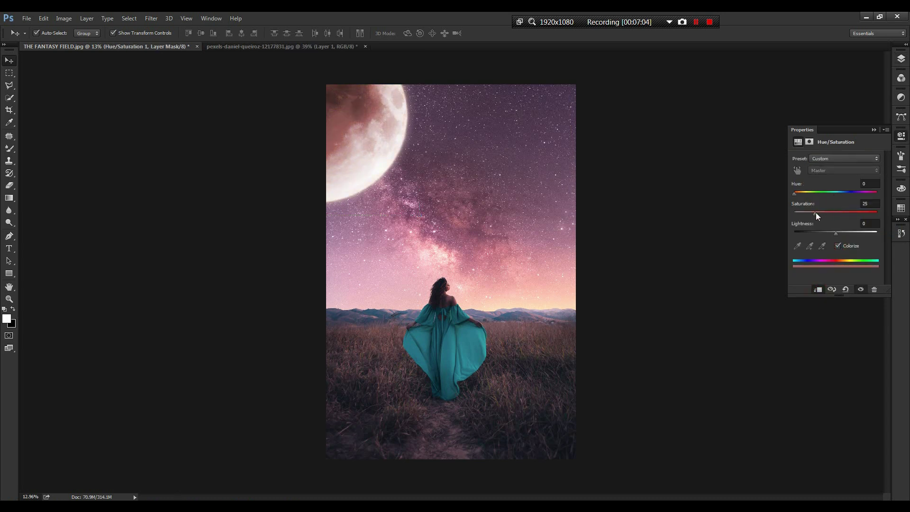
pyautogui.moveTo(816, 214)
pyautogui.mouseDown()
pyautogui.moveTo(807, 193)
pyautogui.moveTo(793, 192)
pyautogui.mouseUp()
pyautogui.moveTo(836, 234); pyautogui.dragTo(827, 235)
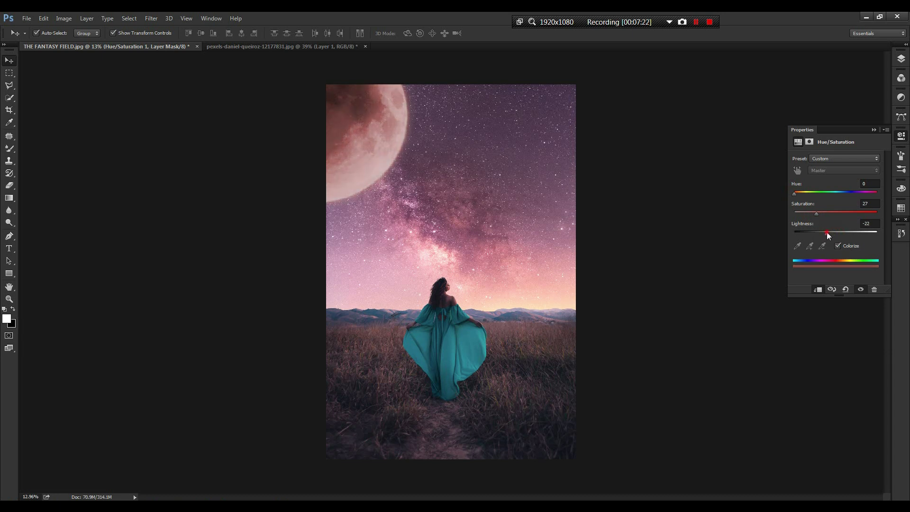
pyautogui.click(874, 129)
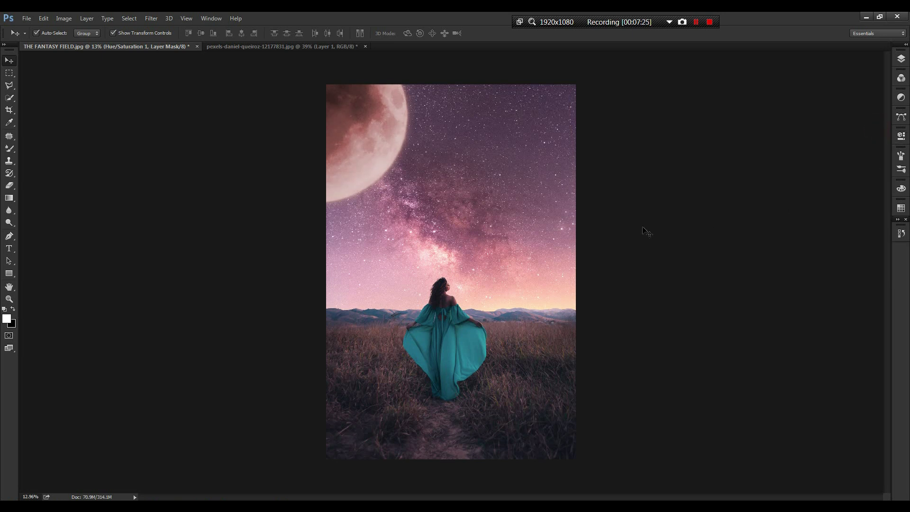
pyautogui.scroll(-2, 647, 233)
pyautogui.scroll(1, 647, 232)
# Step: Toggle the Hue/Saturation tint layer's visibility to compare the moon before and after
pyautogui.click(901, 58)
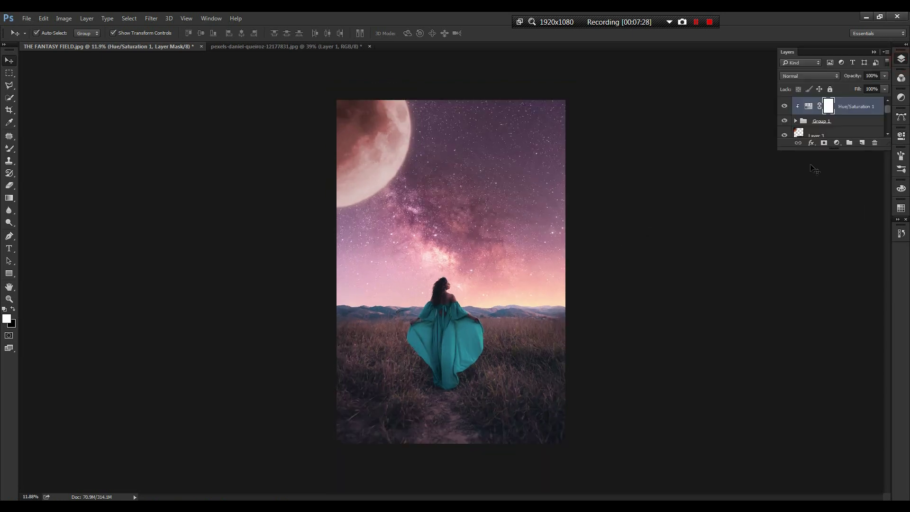
pyautogui.click(784, 106)
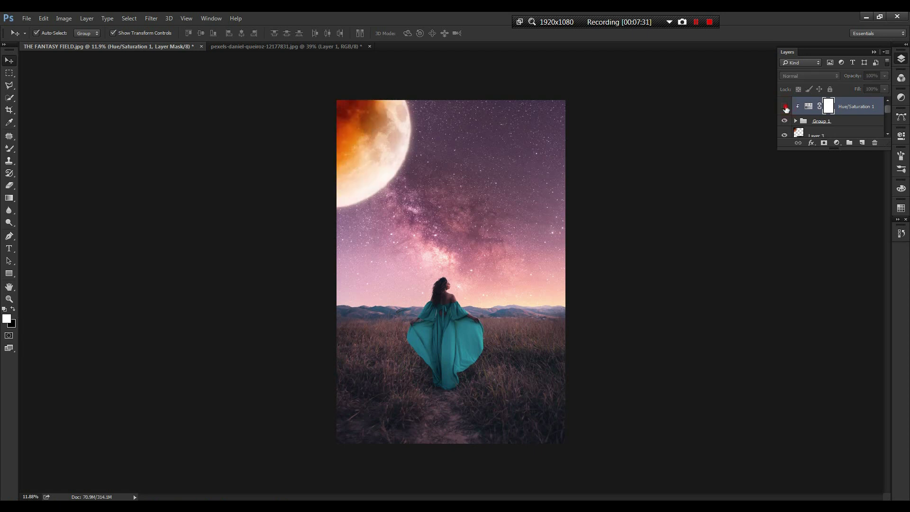
pyautogui.click(784, 106)
pyautogui.scroll(-3, 849, 128)
# Step: Add a Levels adjustment with input levels 11 / 0.82 / 255 and output white 247
pyautogui.click(836, 142)
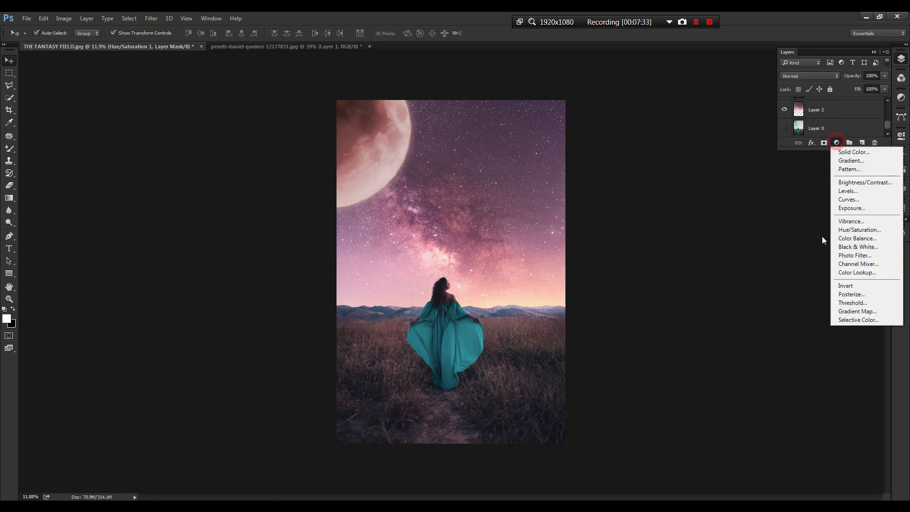
pyautogui.click(901, 189)
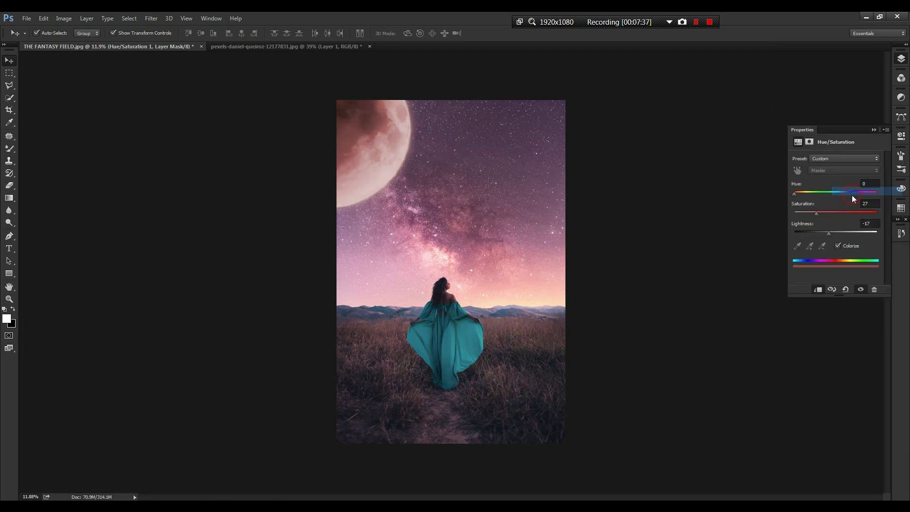
pyautogui.click(851, 198)
pyautogui.moveTo(843, 225); pyautogui.dragTo(847, 225)
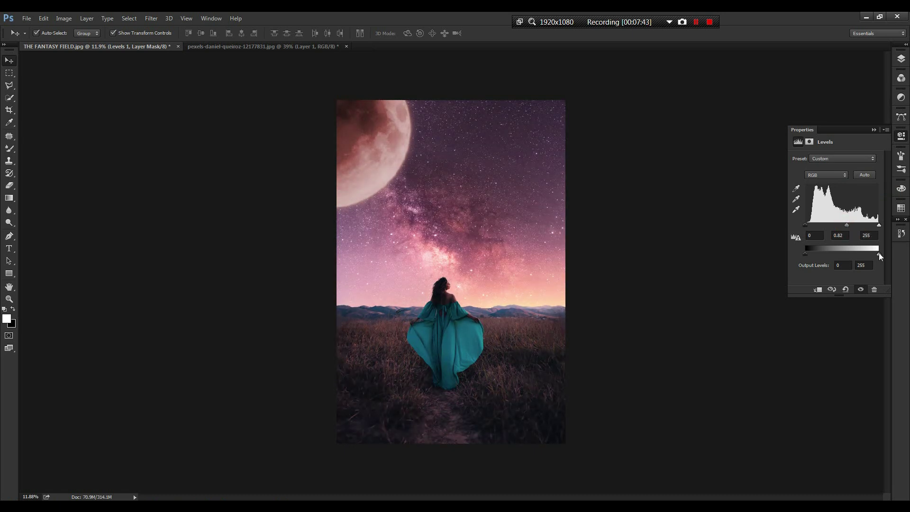
pyautogui.moveTo(882, 257); pyautogui.dragTo(878, 258)
pyautogui.moveTo(805, 226); pyautogui.dragTo(809, 231)
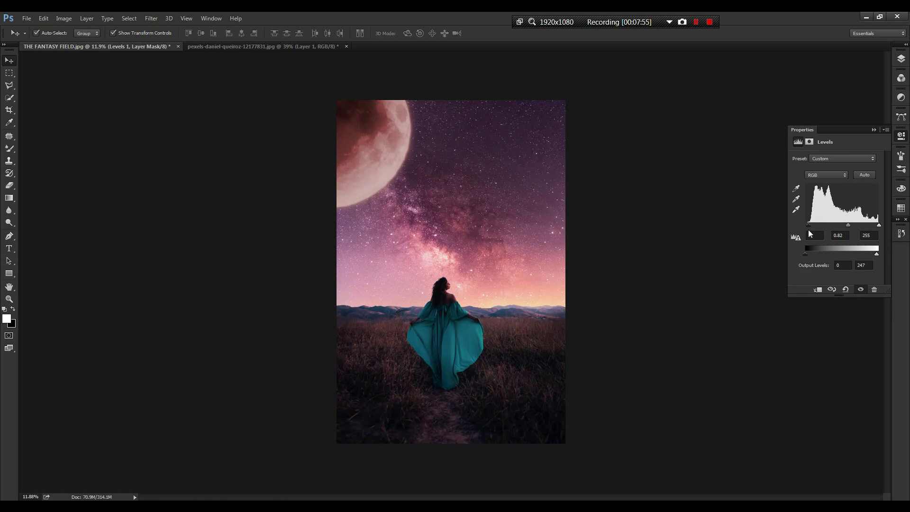
# Step: Collapse the Levels properties panel and zoom in and out to review the composite
pyautogui.click(875, 129)
pyautogui.scroll(1, 476, 276)
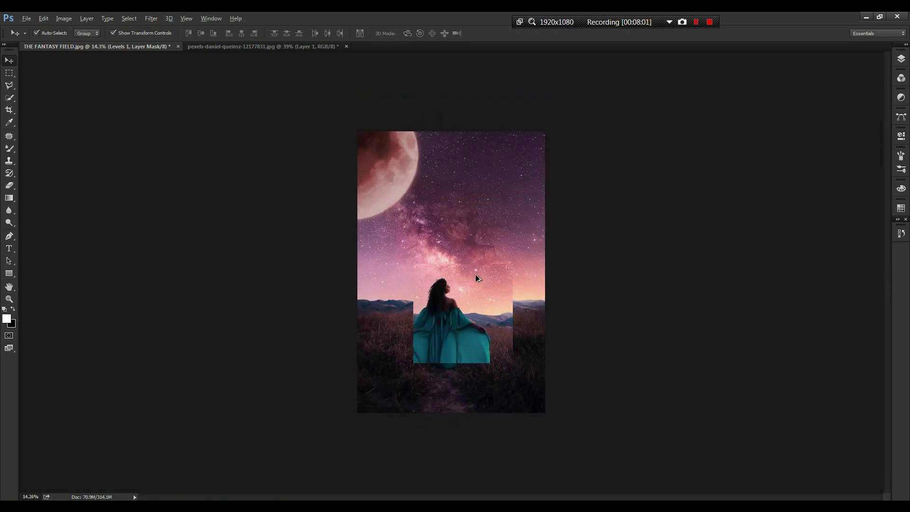
pyautogui.scroll(-1, 476, 277)
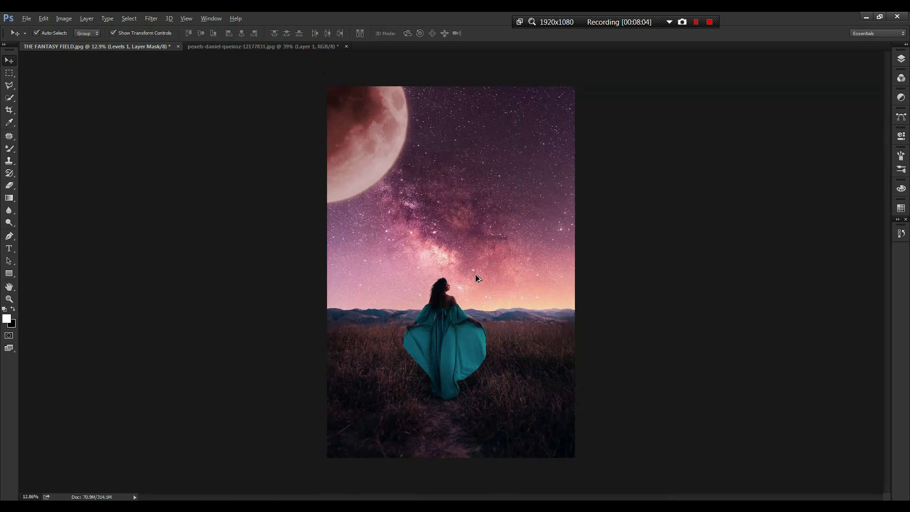